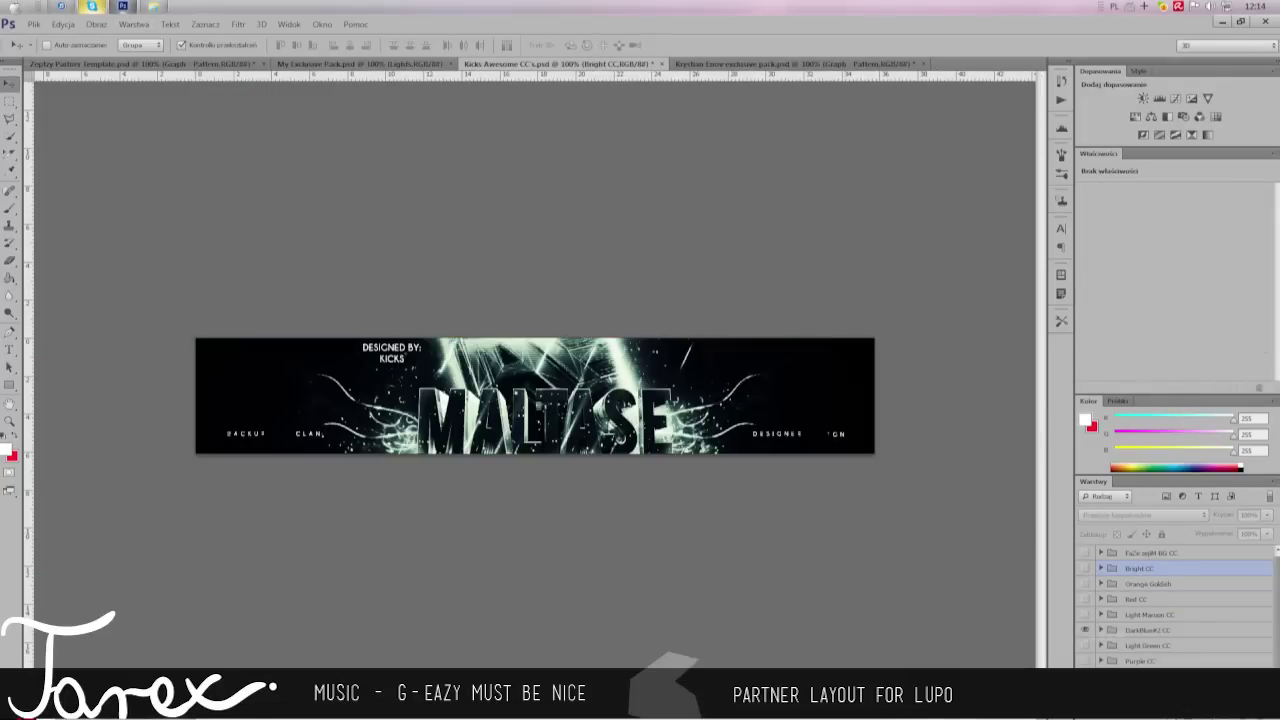
Step: Turn on the DarkBlue#2 CC colour-correction adjustments in Zeptzy Partner Template to tint LUPO blue
click(1147, 630)
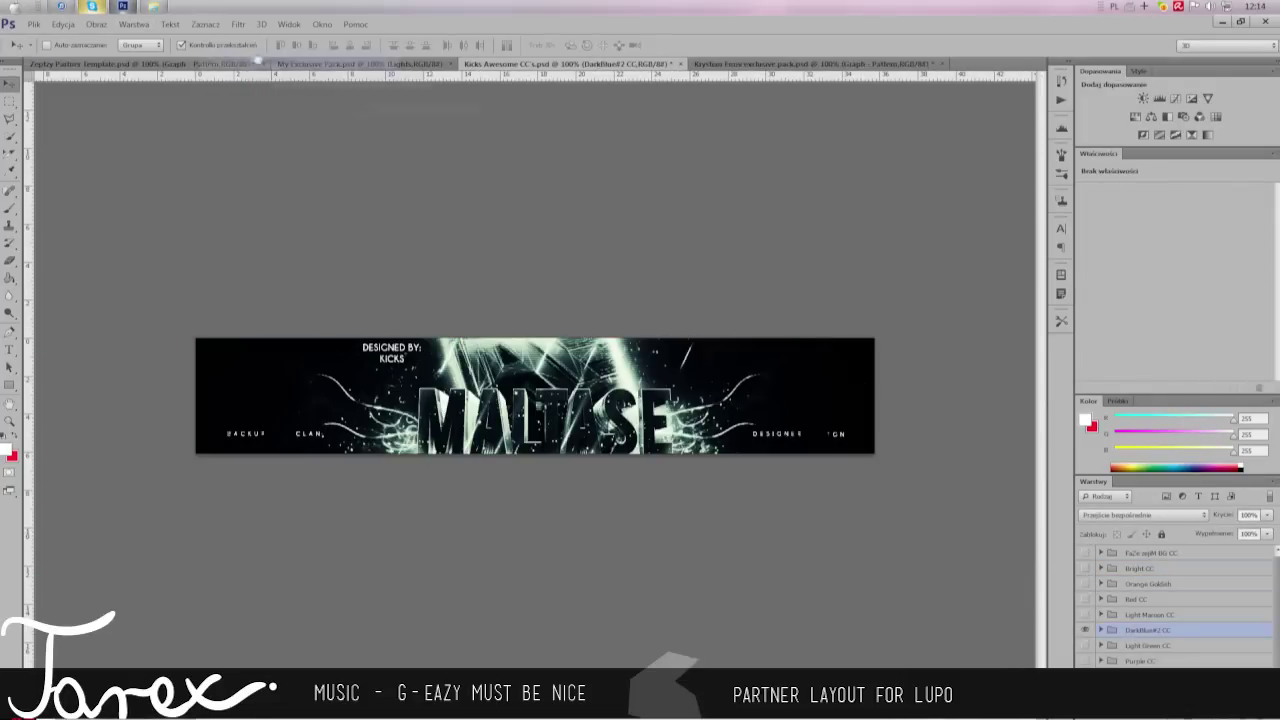
click(140, 63)
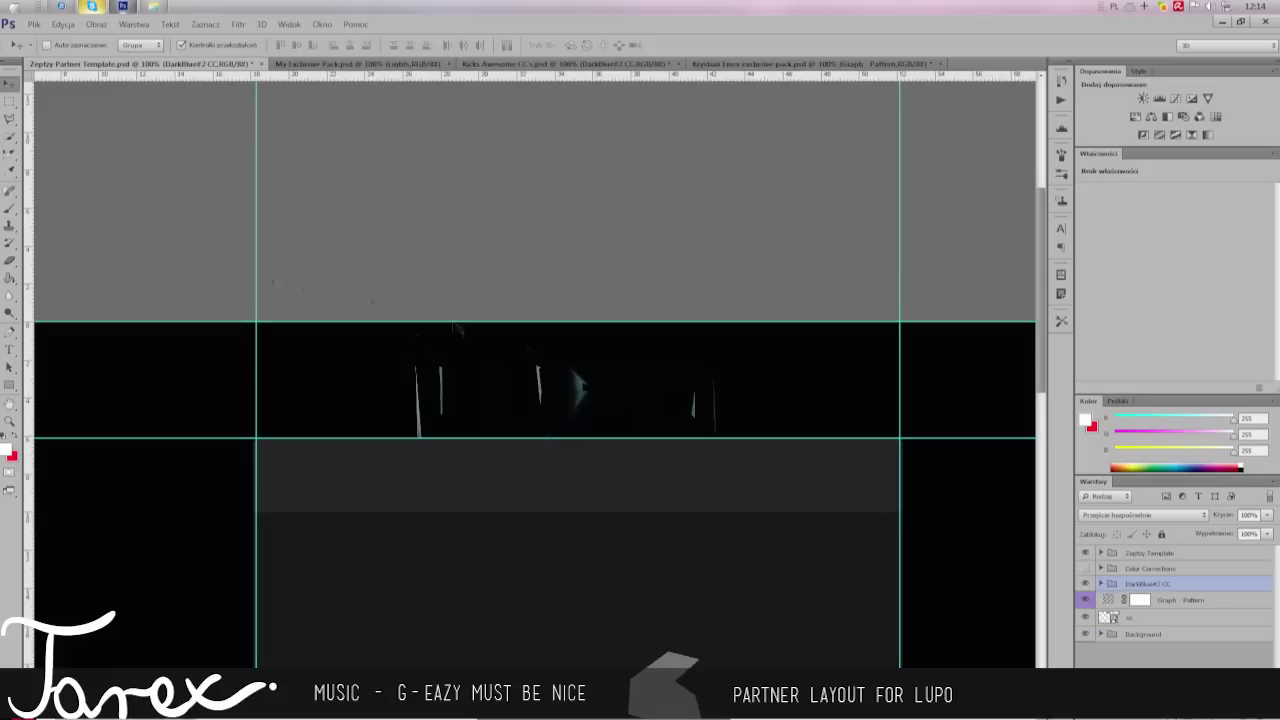
click(1100, 568)
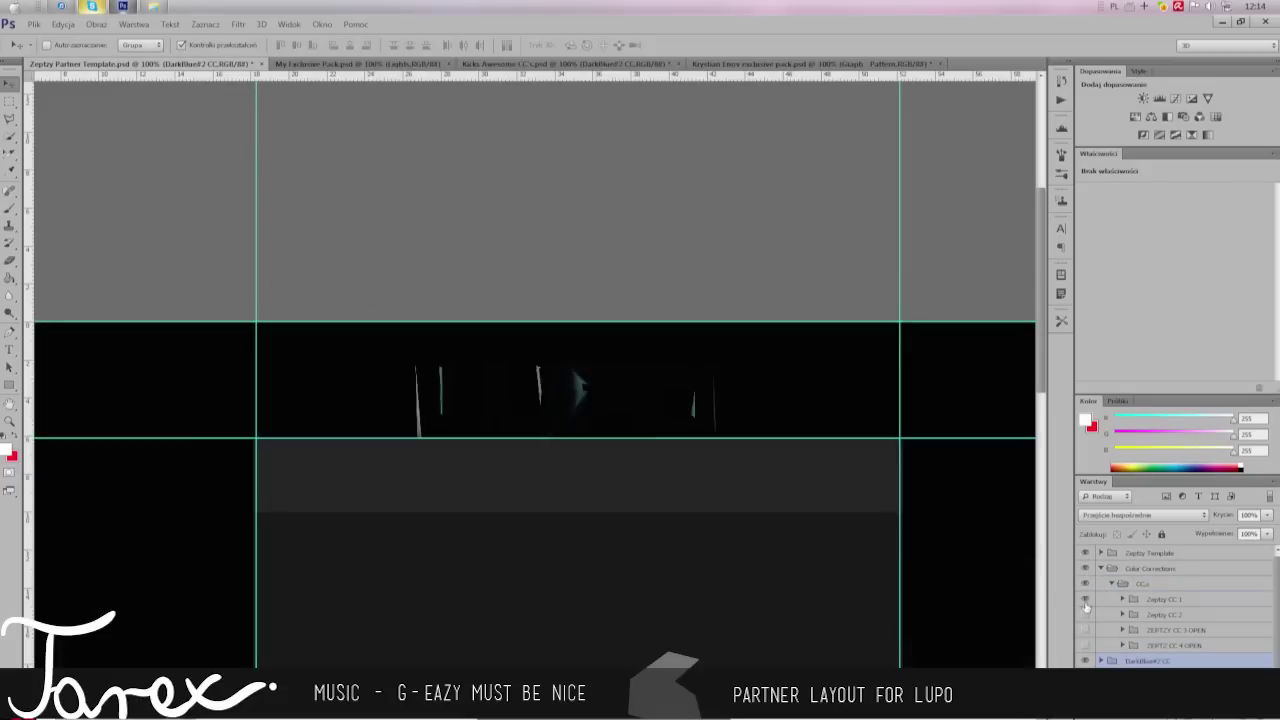
click(1102, 573)
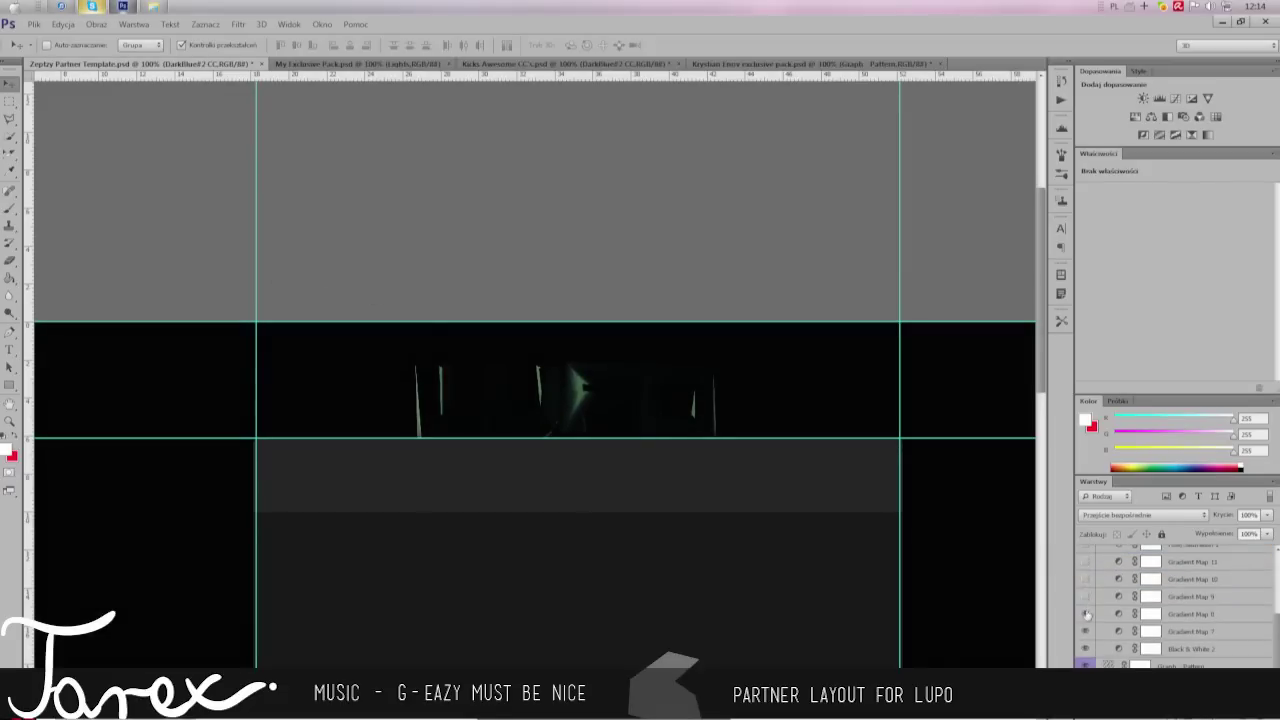
mouse_move(1086, 577)
mouse_down()
mouse_move(1086, 648)
mouse_move(1083, 618)
mouse_up()
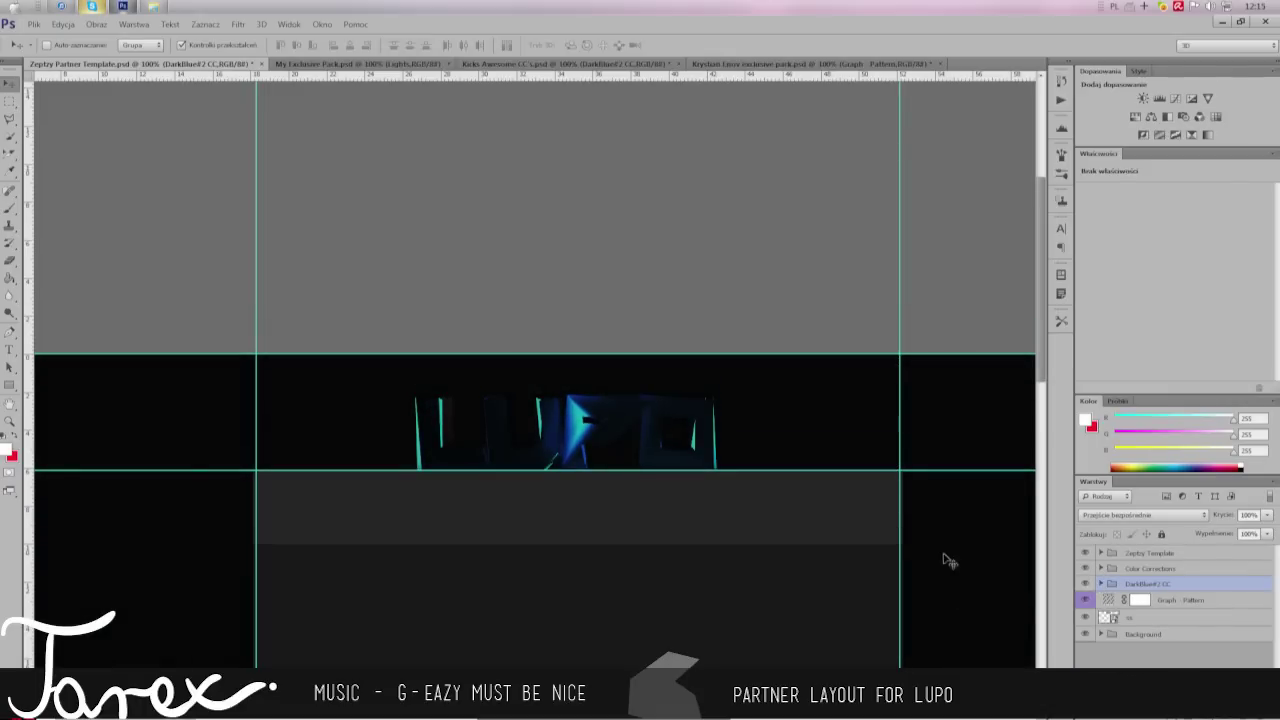
key(ctrl+Tab)
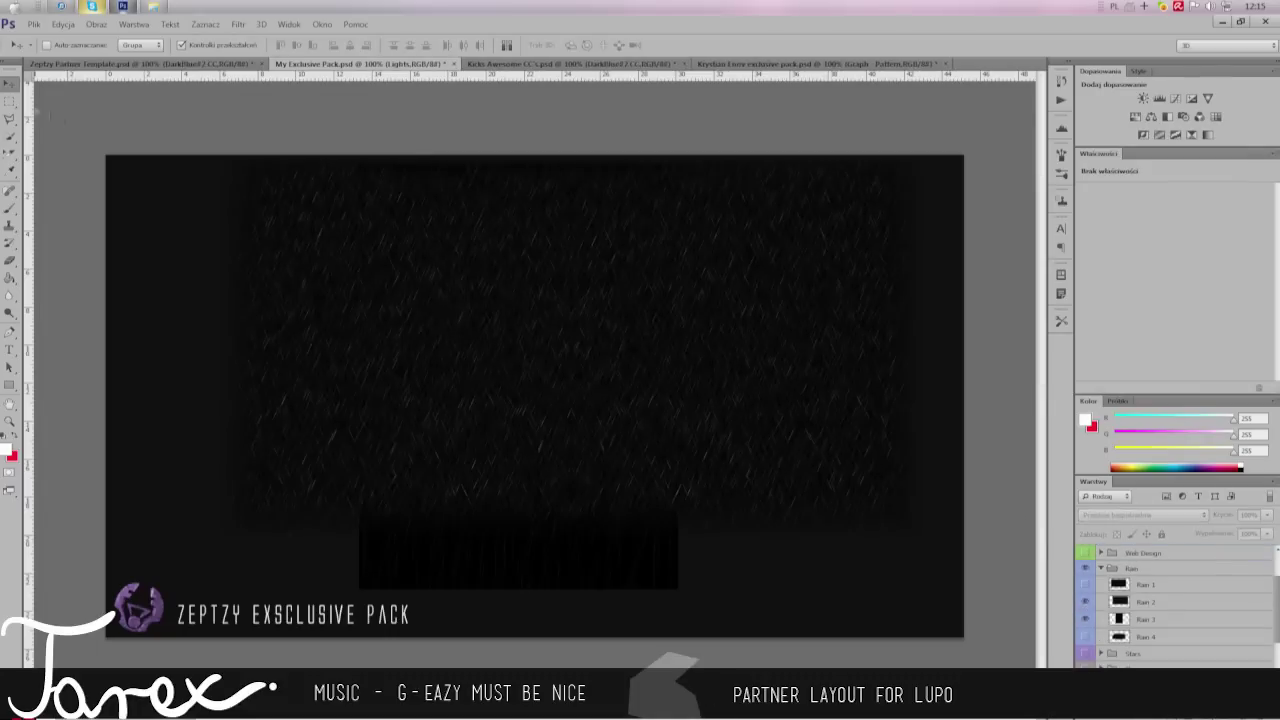
Step: Bring the Lights group into the template, set it to Screen blending and position it over the banner
drag(530, 400, 565, 428)
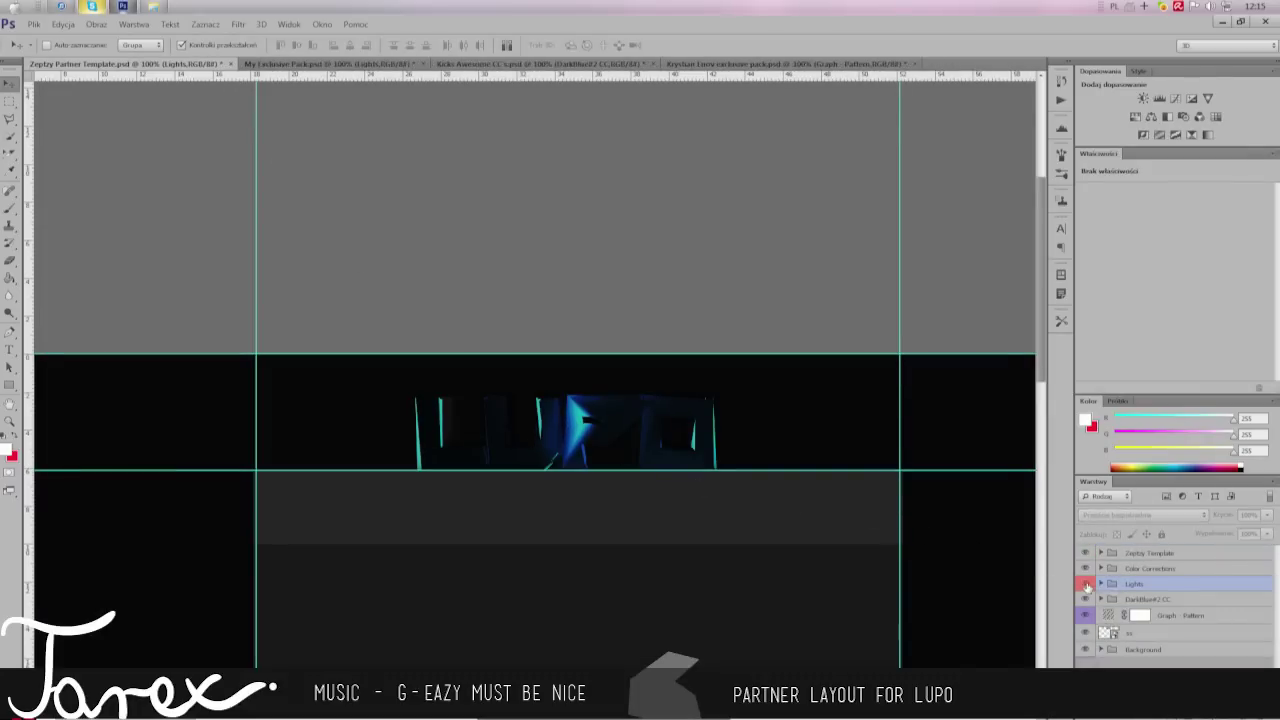
click(1086, 584)
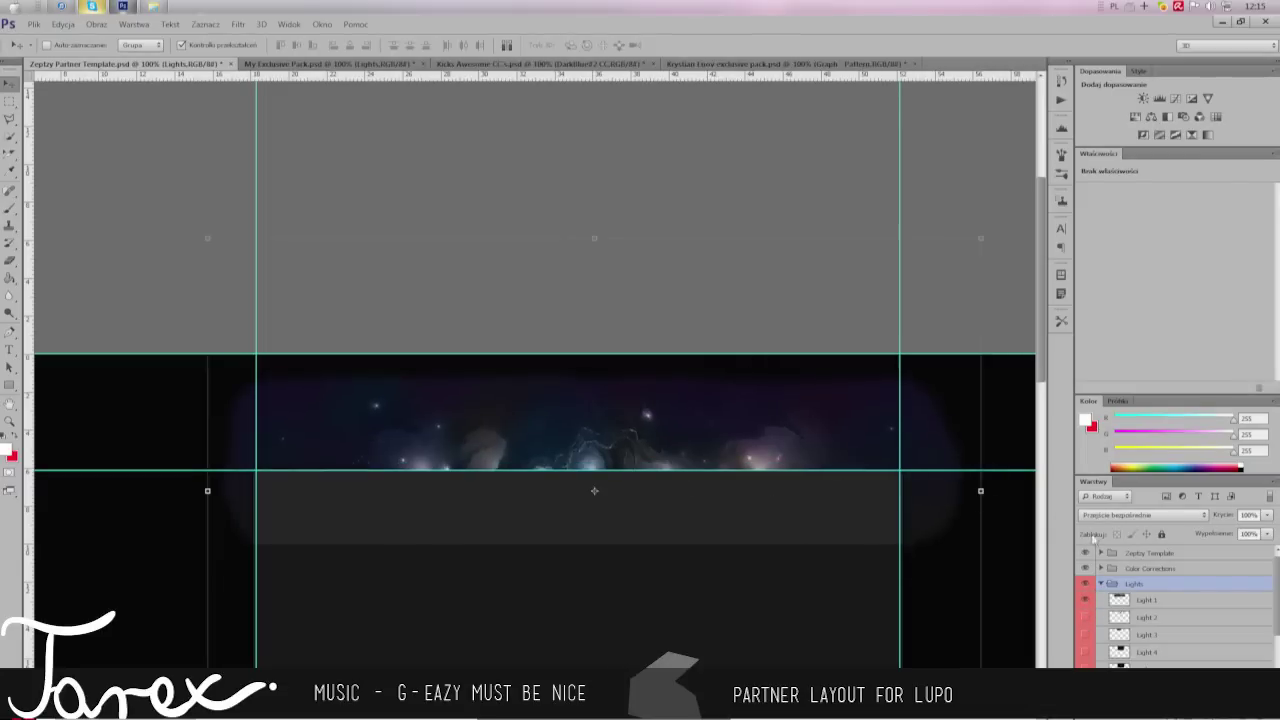
click(1101, 584)
click(1143, 514)
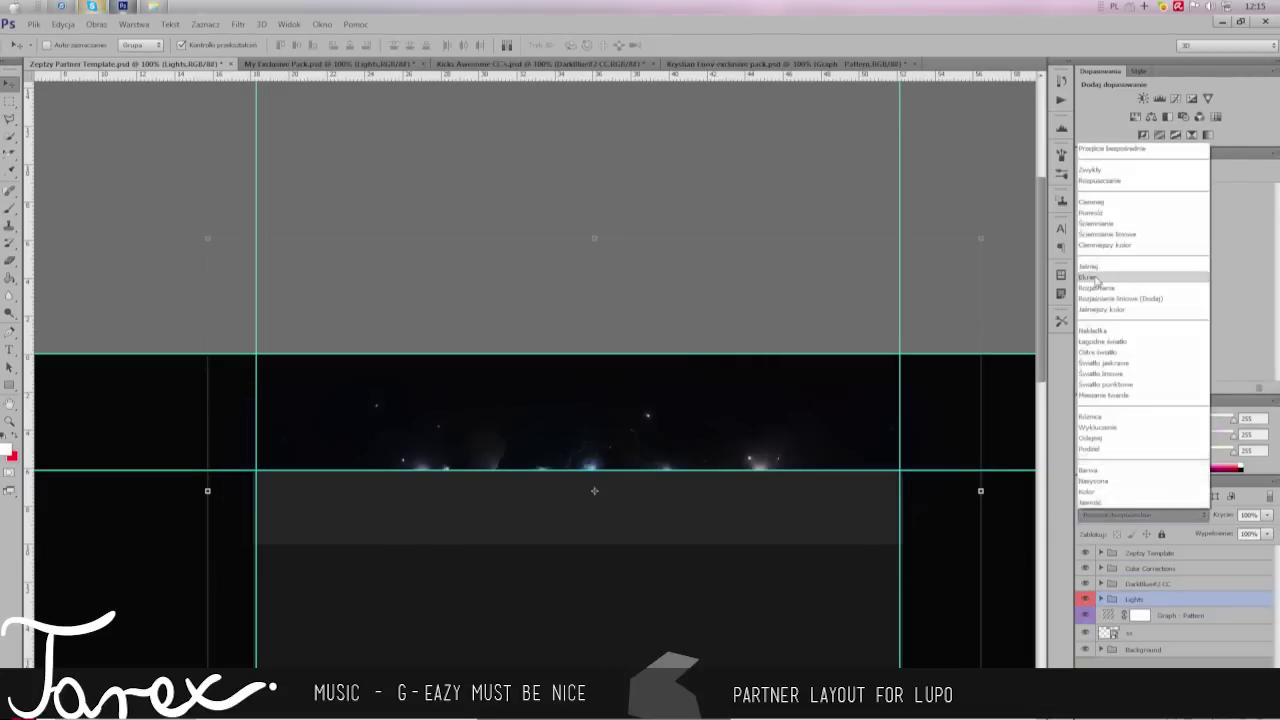
click(1110, 250)
drag(640, 430, 735, 455)
Step: Switch to the eraser and select the Light 1 layer to trim excess light
key(e)
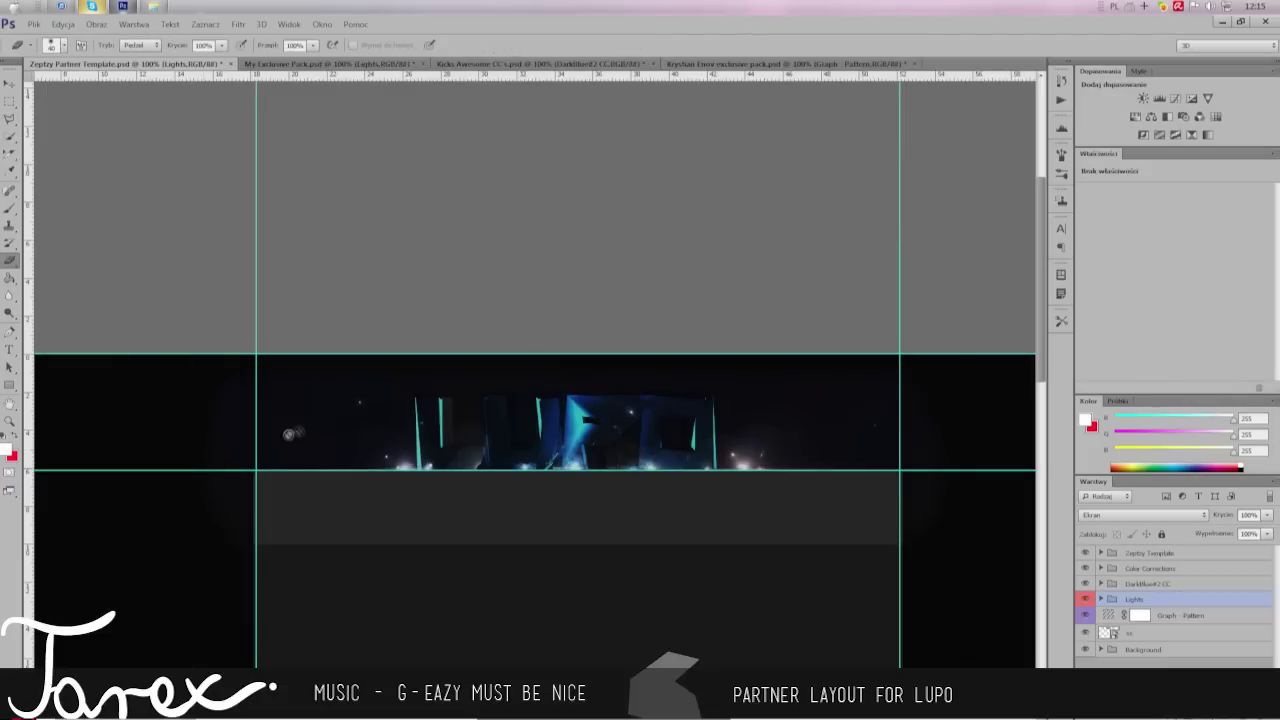
click(1101, 599)
click(1147, 553)
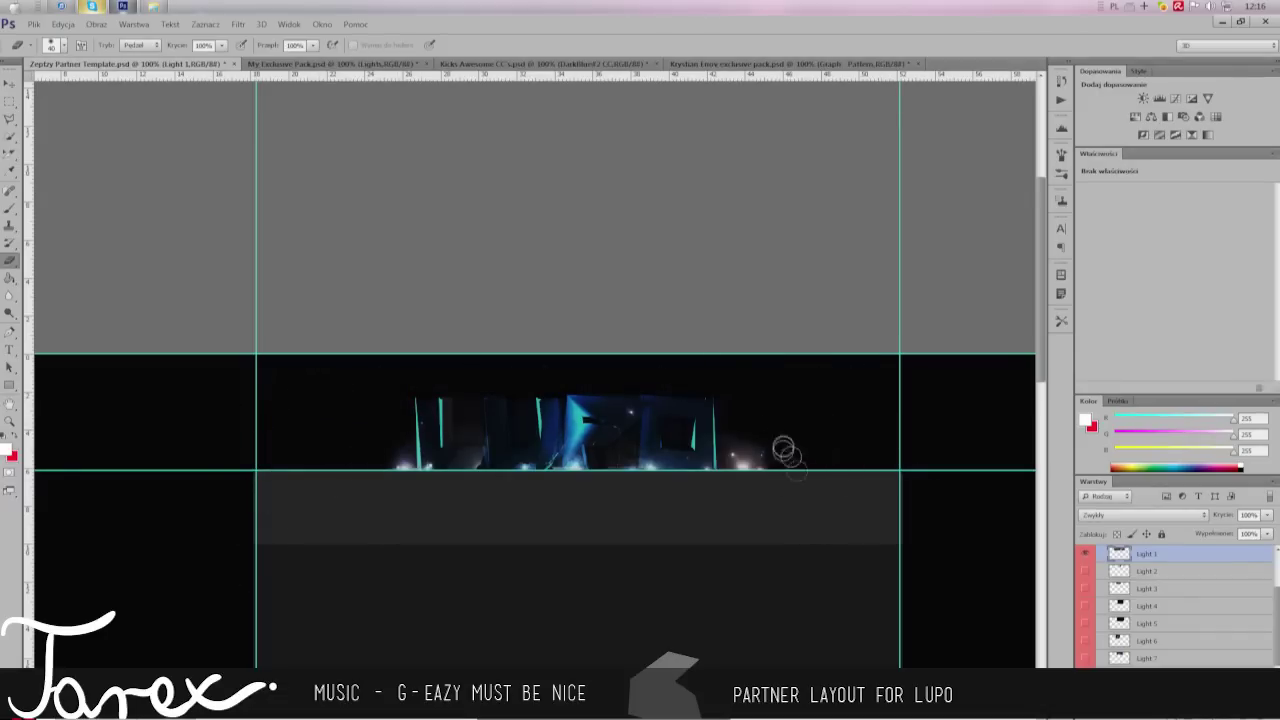
Step: In My Exclusive Pack, hide the Rain effect and show the blue lens flare Flare 7
click(1143, 514)
click(1110, 268)
click(1101, 599)
click(313, 66)
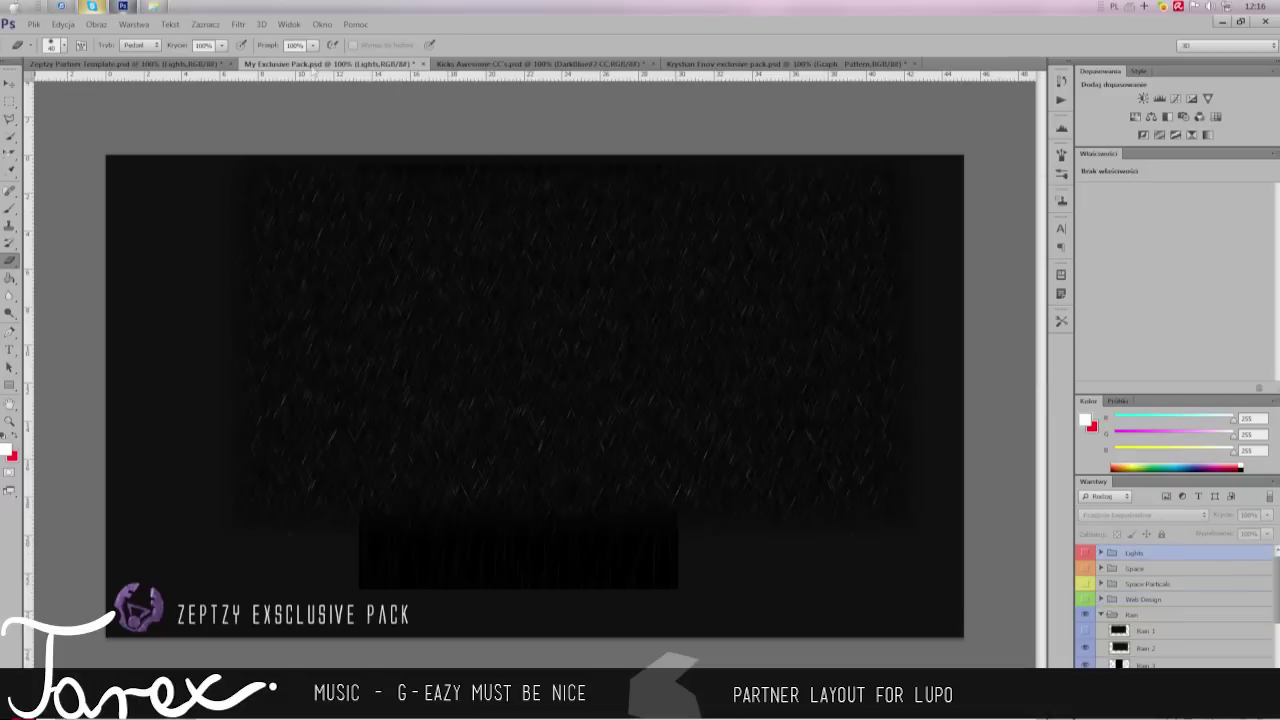
click(1101, 614)
click(1085, 614)
click(1085, 645)
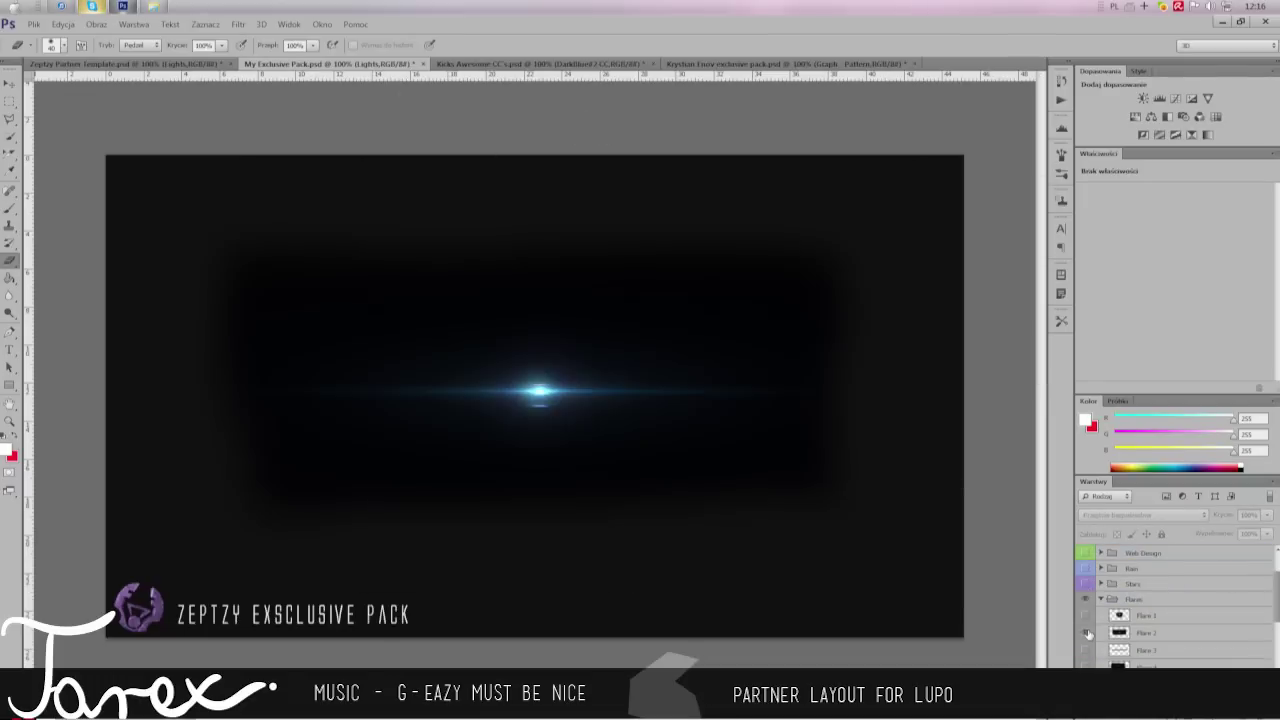
Step: Duplicate the Flare 7 layer into the Zeptzy Partner Template document
right_click(1130, 660)
click(1127, 186)
click(537, 226)
click(429, 246)
click(596, 165)
Step: Set Flare 7 to Lighten blending, then rotate, halve and stand it upright over the letters
key(v)
click(1143, 514)
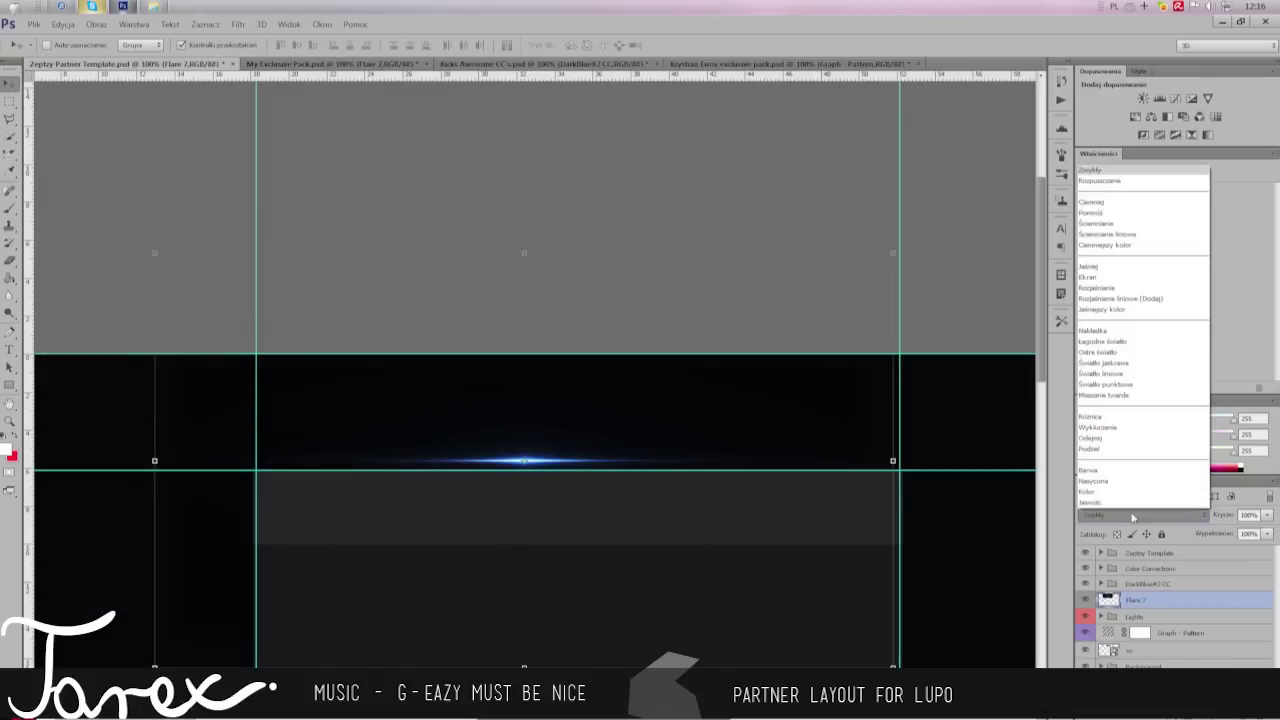
click(1120, 250)
key(ctrl+t)
mouse_move(935, 455)
mouse_down()
mouse_move(930, 358)
mouse_move(571, 277)
mouse_move(570, 225)
mouse_up()
drag(770, 163, 570, 515)
drag(460, 600, 418, 328)
drag(560, 440, 570, 420)
key(Return)
Step: Duplicate the flare as Flare 7 kopia
key(e)
right_click(1135, 599)
click(1150, 130)
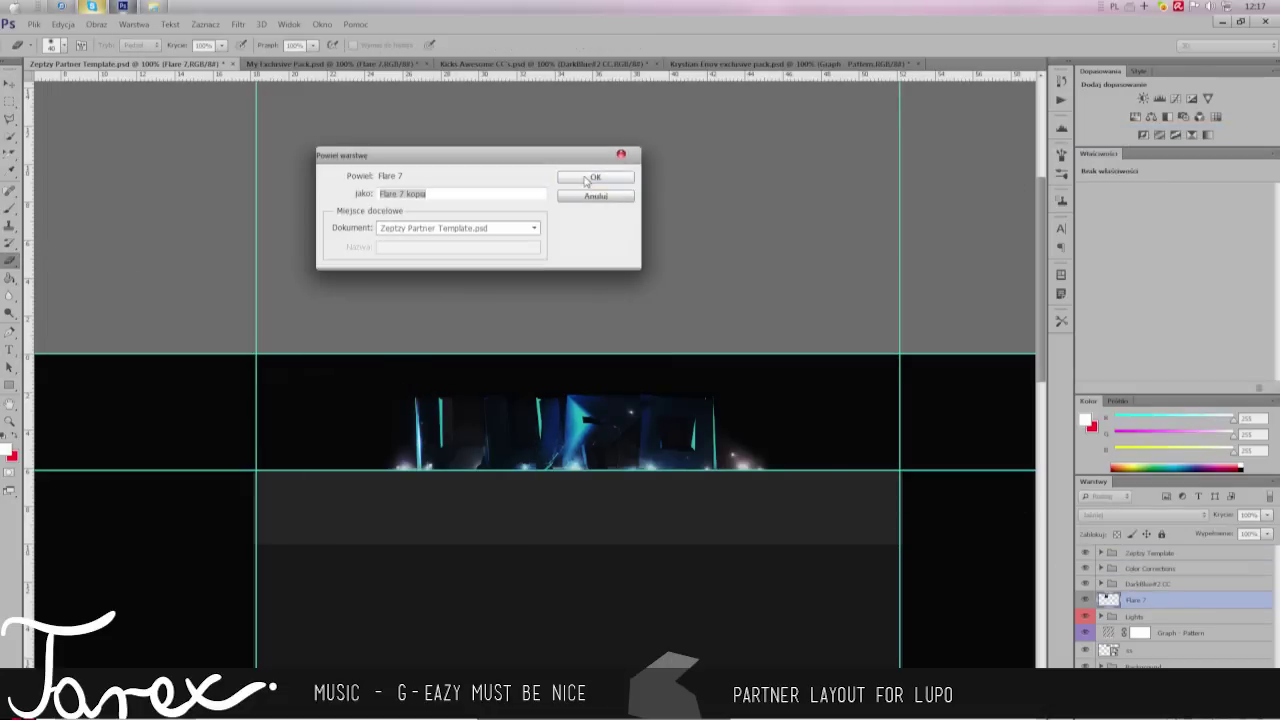
key(Return)
key(v)
key(ctrl+t)
key(e)
key(Return)
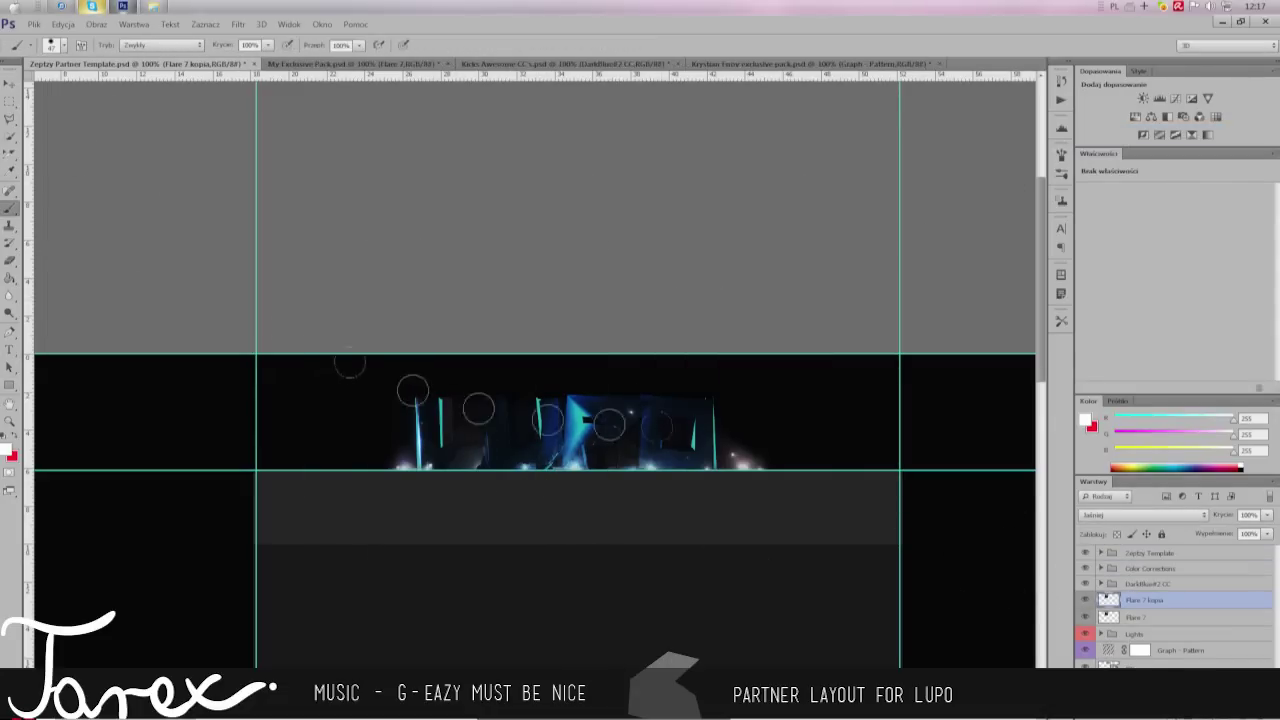
Step: Slide the flare copy right along the letters and duplicate it as Flare 7 kopia 2
key(v)
drag(480, 440, 617, 437)
right_click(1145, 599)
click(1130, 134)
key(Return)
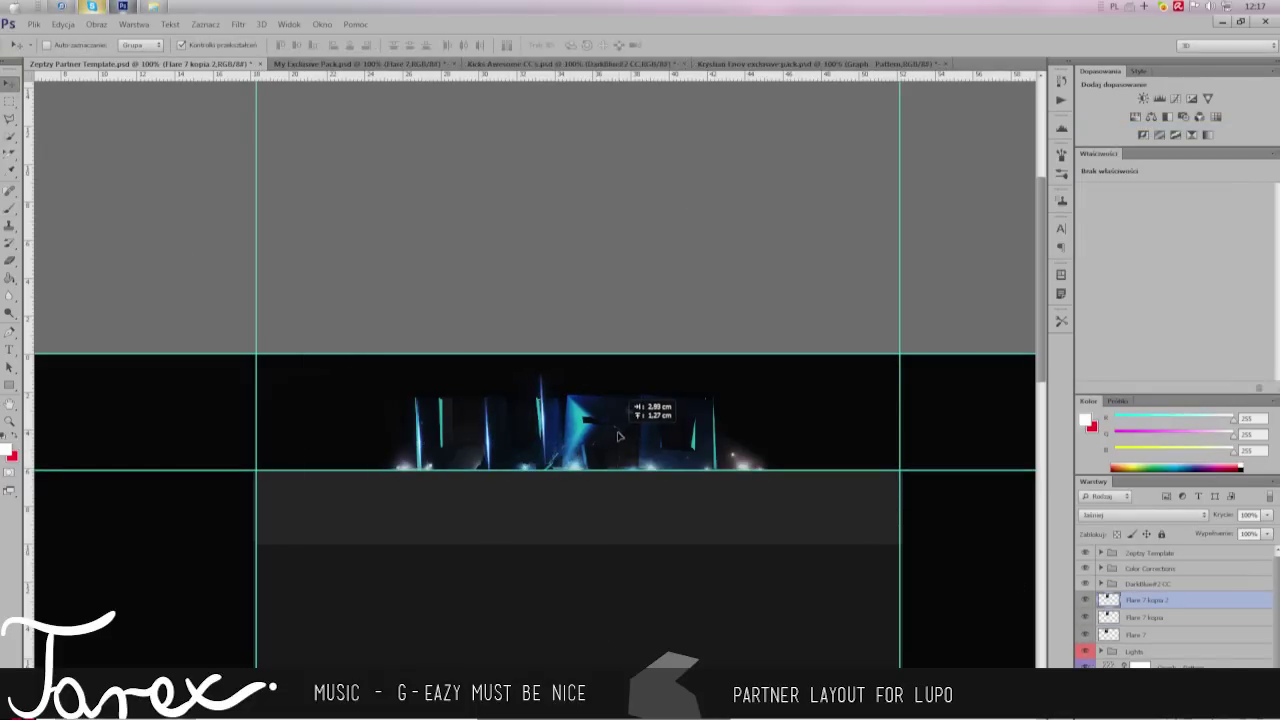
key(e)
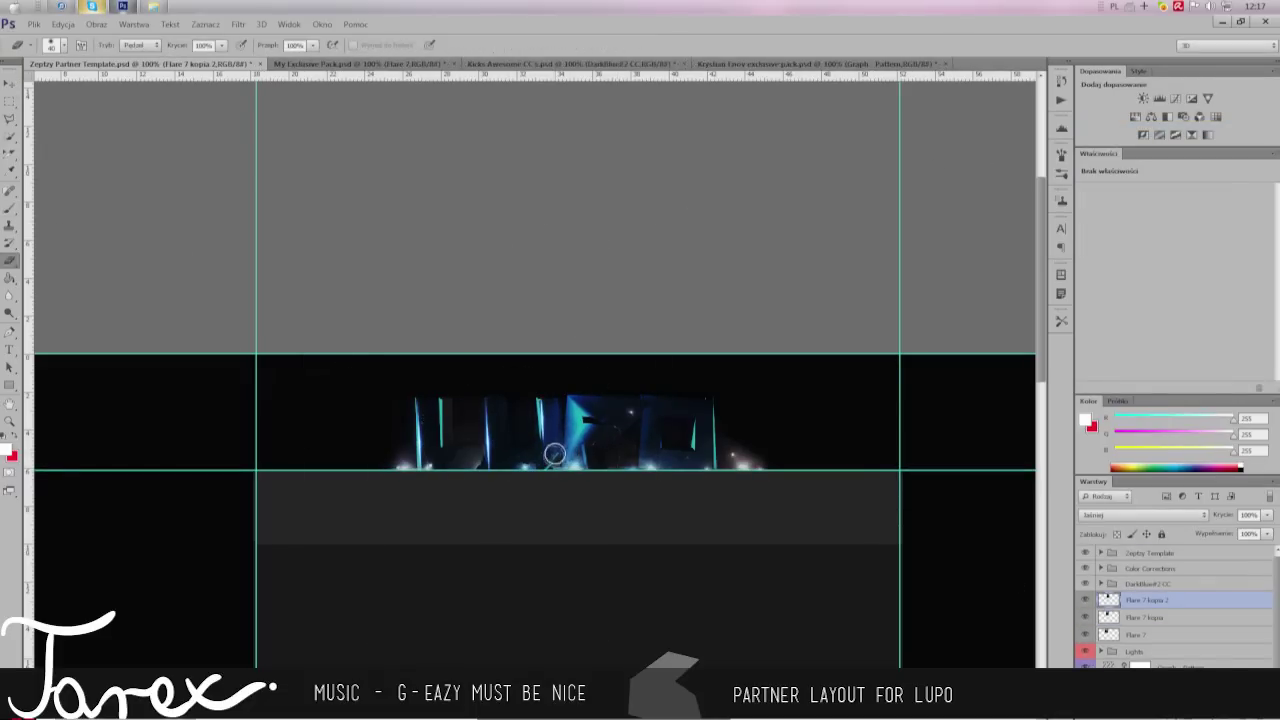
Step: Add Flare 7 kopia 3, moved right and tilted about 5° clockwise
right_click(1148, 600)
click(1130, 134)
key(Return)
key(v)
drag(660, 490, 708, 490)
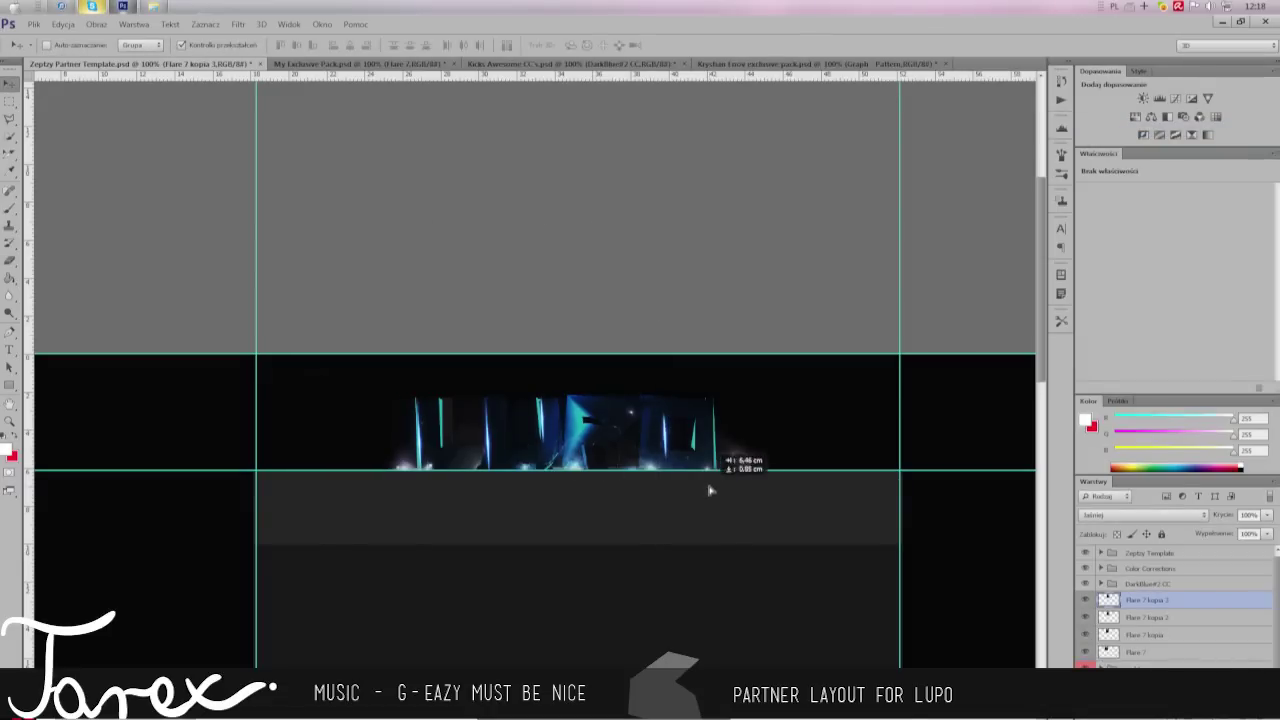
key(ctrl+t)
mouse_move(728, 365)
mouse_down()
mouse_move(636, 420)
mouse_move(612, 392)
mouse_up()
click(669, 44)
Step: Duplicate Flare 7 kopia 2 as kopia 4 and move it right over the letters
click(1150, 617)
right_click(1140, 634)
click(1100, 177)
key(Return)
drag(640, 470, 765, 470)
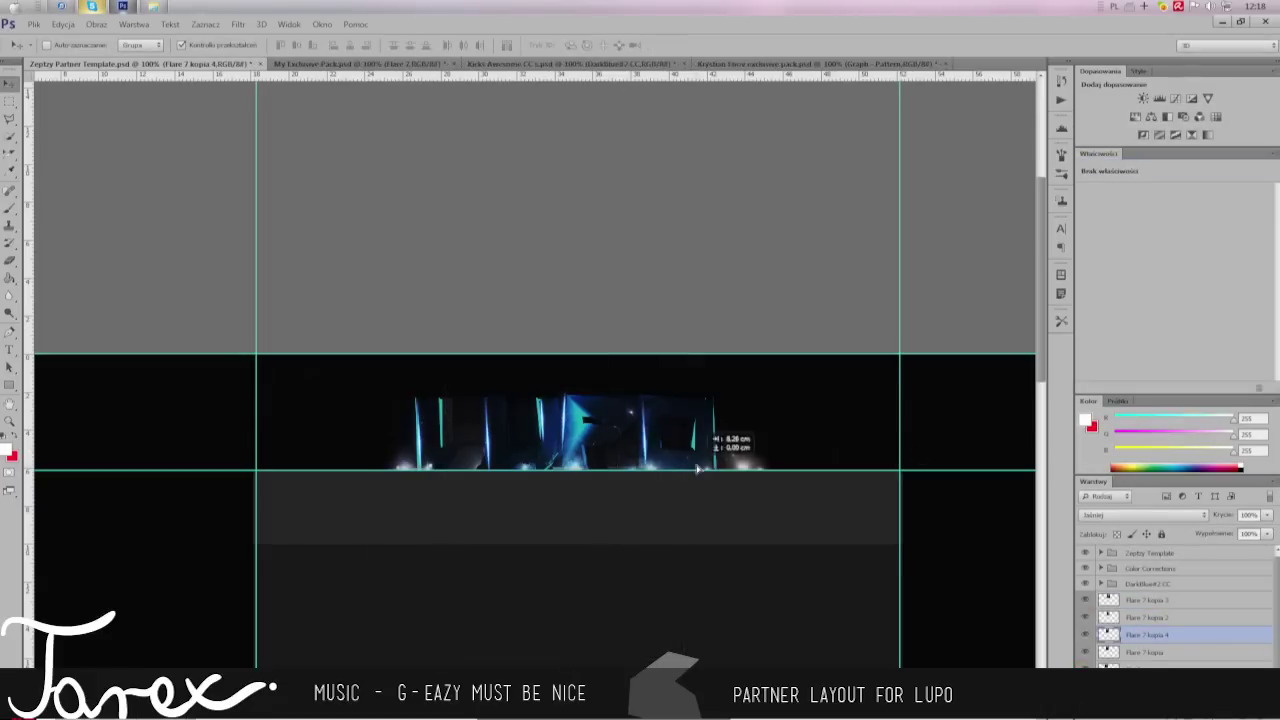
Step: Add Flare 7 kopia 5 and rotate it to a new angle
right_click(1140, 634)
click(1100, 177)
key(Return)
key(ctrl+t)
mouse_move(810, 620)
mouse_down()
mouse_move(866, 480)
mouse_move(916, 408)
mouse_up()
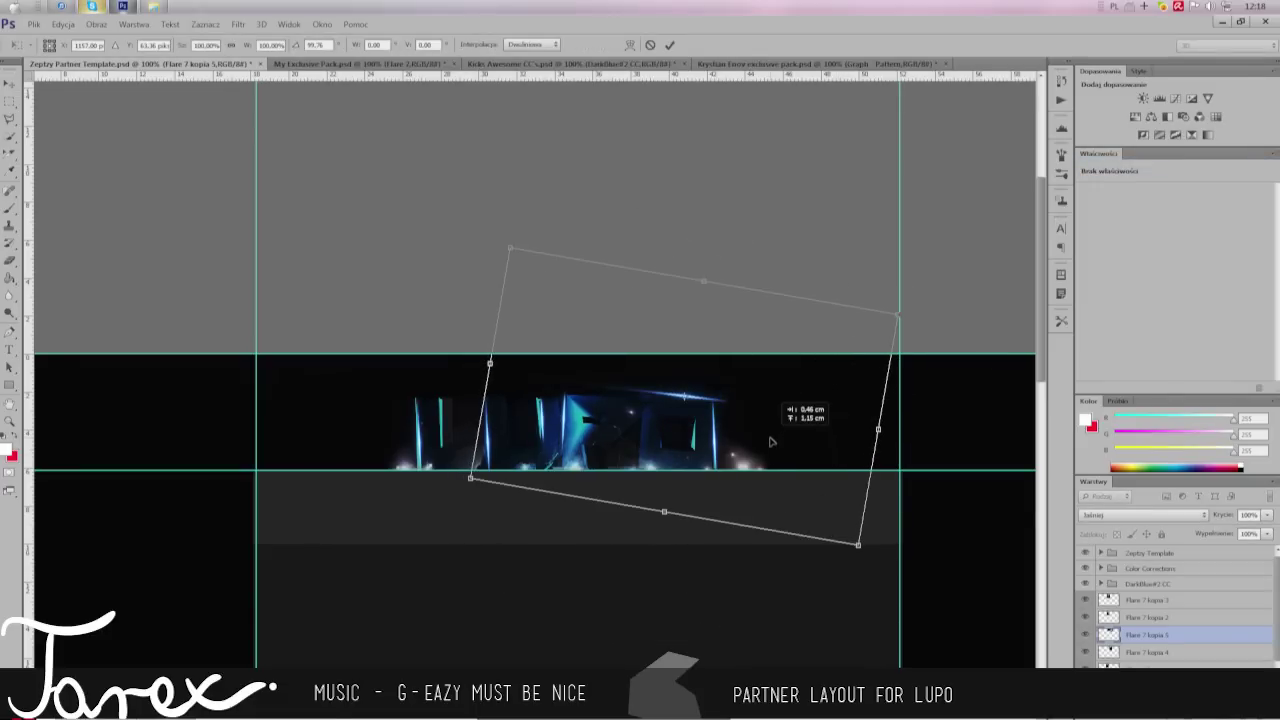
drag(916, 408, 790, 435)
key(Return)
key(e)
Step: Add another flare copy turned a quarter turn
right_click(1150, 634)
click(1130, 200)
key(Return)
key(ctrl+t)
mouse_move(880, 530)
mouse_down()
mouse_move(720, 372)
mouse_move(701, 490)
mouse_up()
key(Return)
Step: Add Flare 7 kopia 7 rotated 90° and stretched into a wide horizontal beam
right_click(1150, 634)
click(1140, 181)
key(Return)
key(ctrl+t)
drag(765, 190, 800, 560)
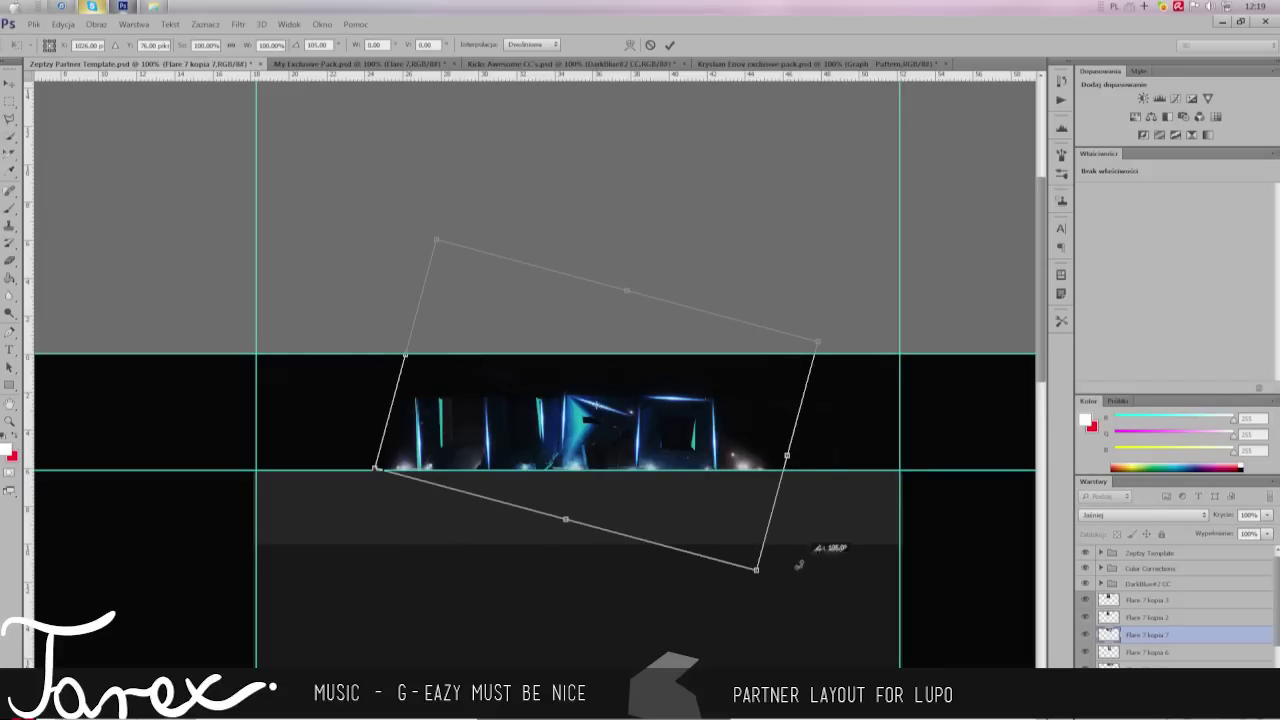
drag(794, 405, 752, 407)
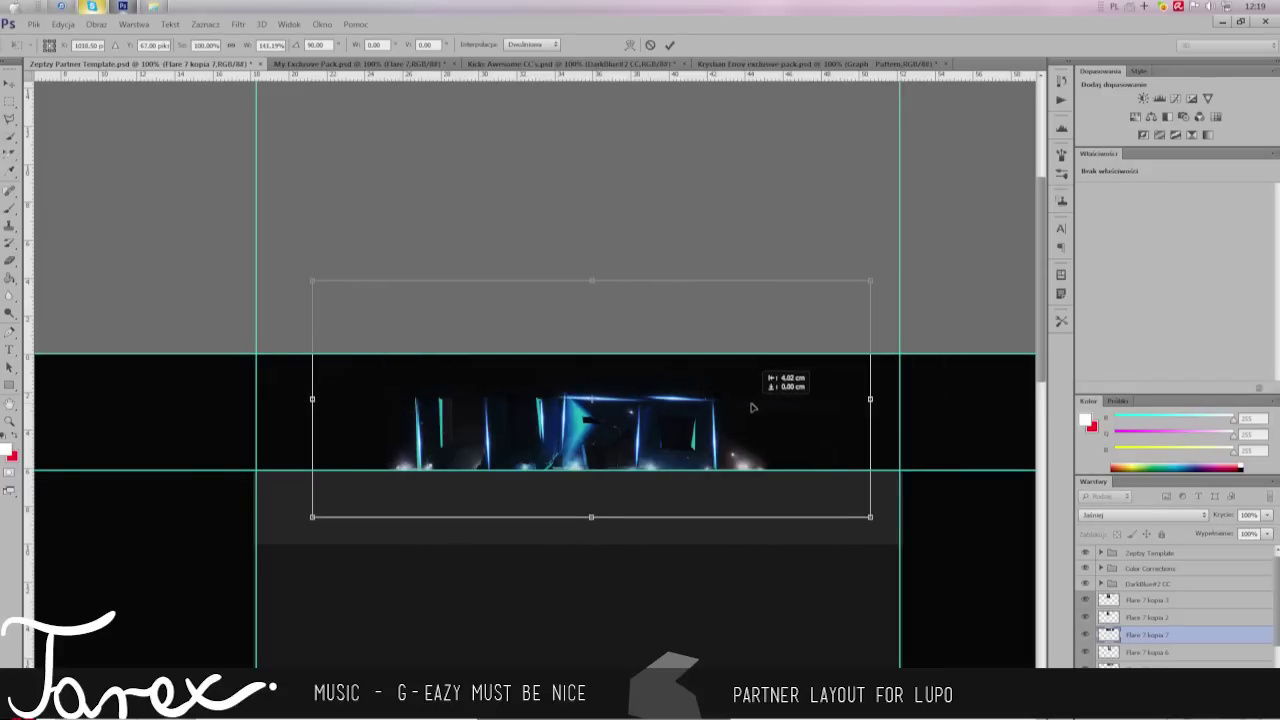
click(672, 45)
key(e)
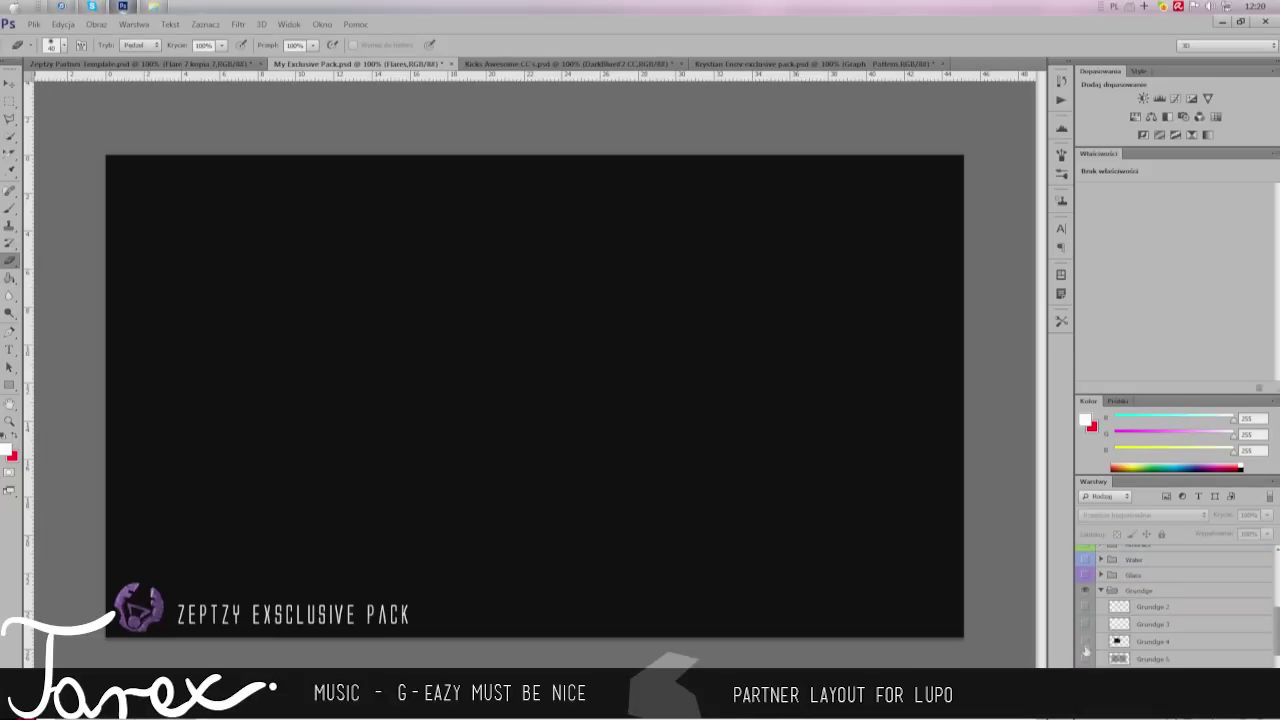
click(1086, 641)
Step: Show the Grundge 2 texture and duplicate it into Zeptzy Partner Template
click(1086, 641)
click(1086, 607)
right_click(1150, 607)
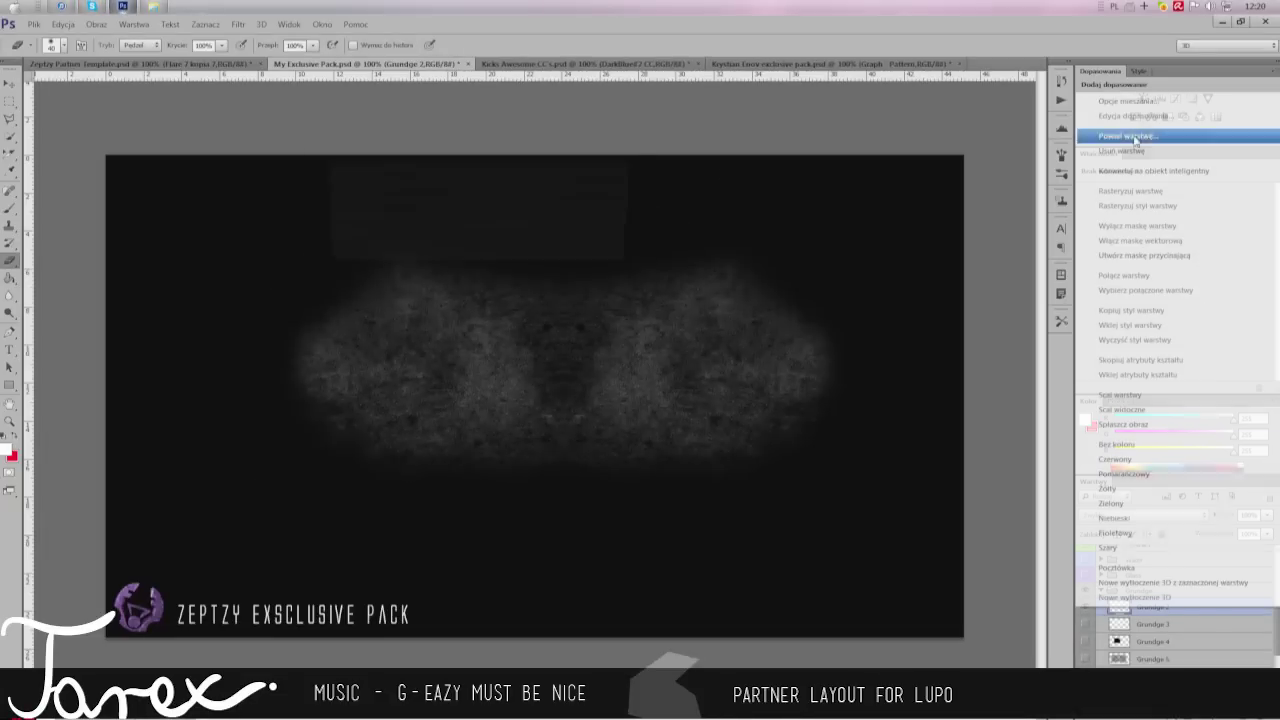
click(1137, 134)
click(457, 228)
click(413, 242)
click(595, 177)
Step: Check the Grundge 2 layer in the partner template with the move and eraser tools
click(130, 63)
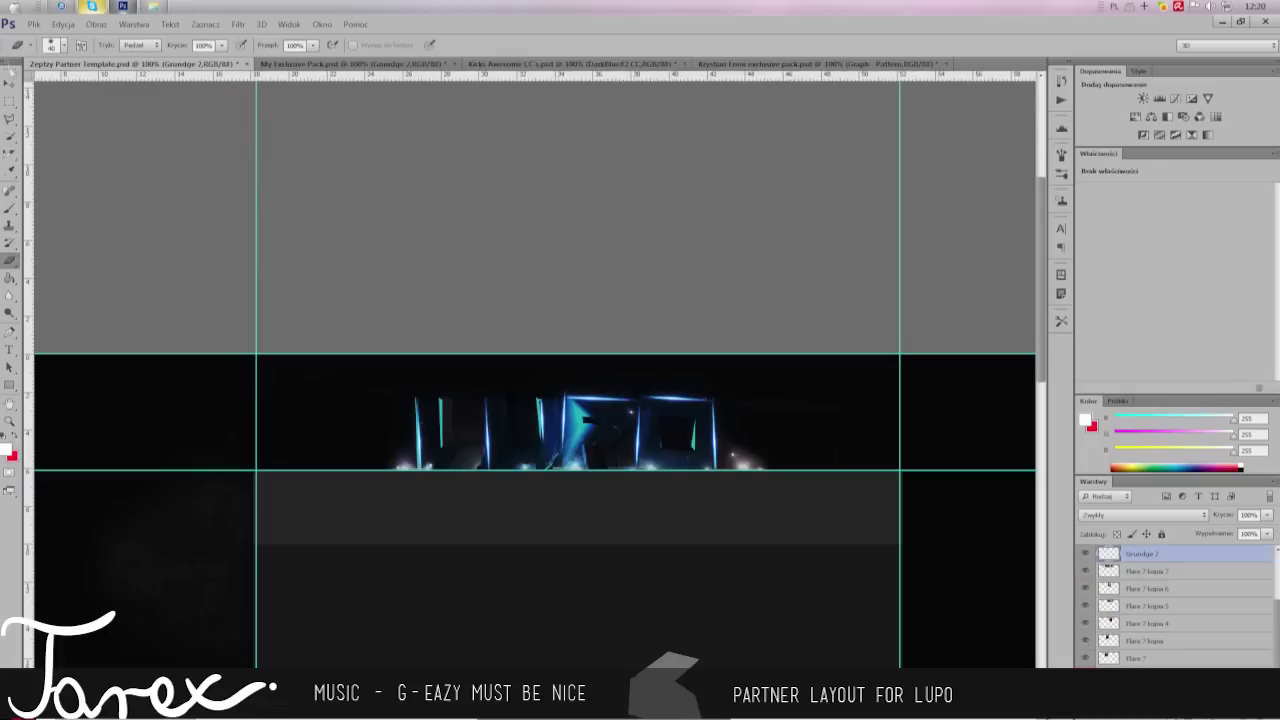
key(v)
key(e)
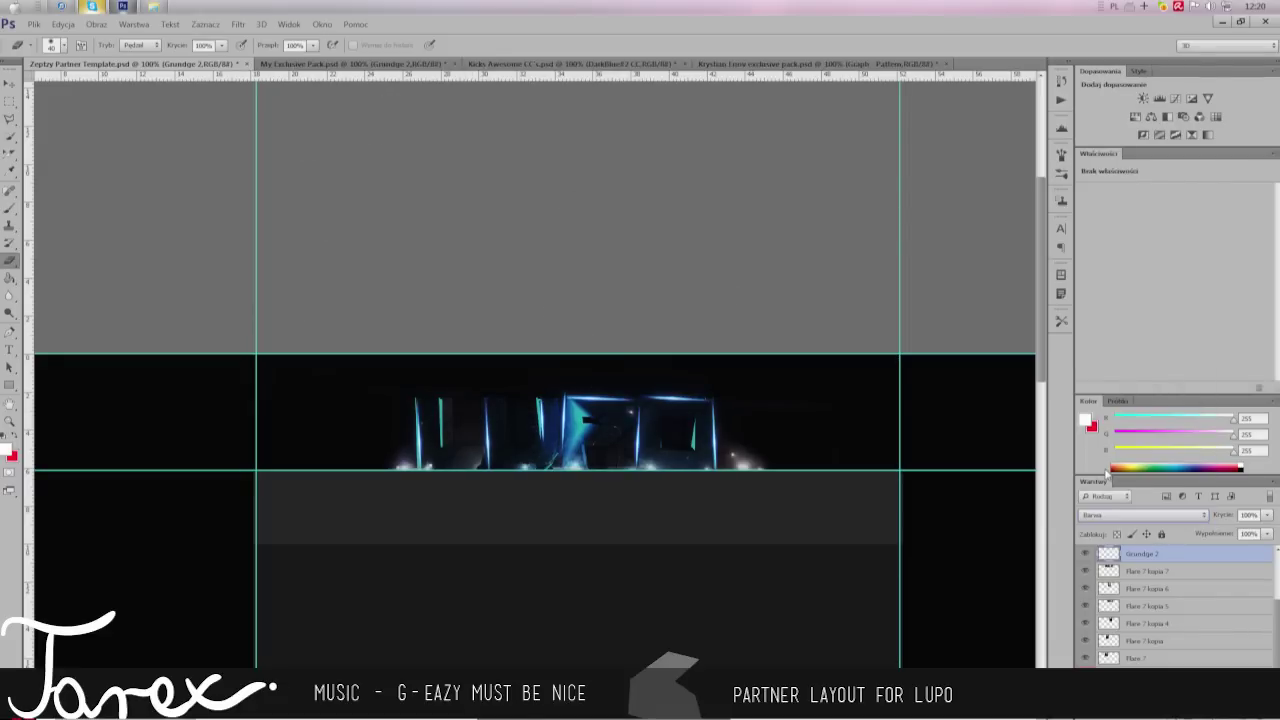
key(ctrl+Tab)
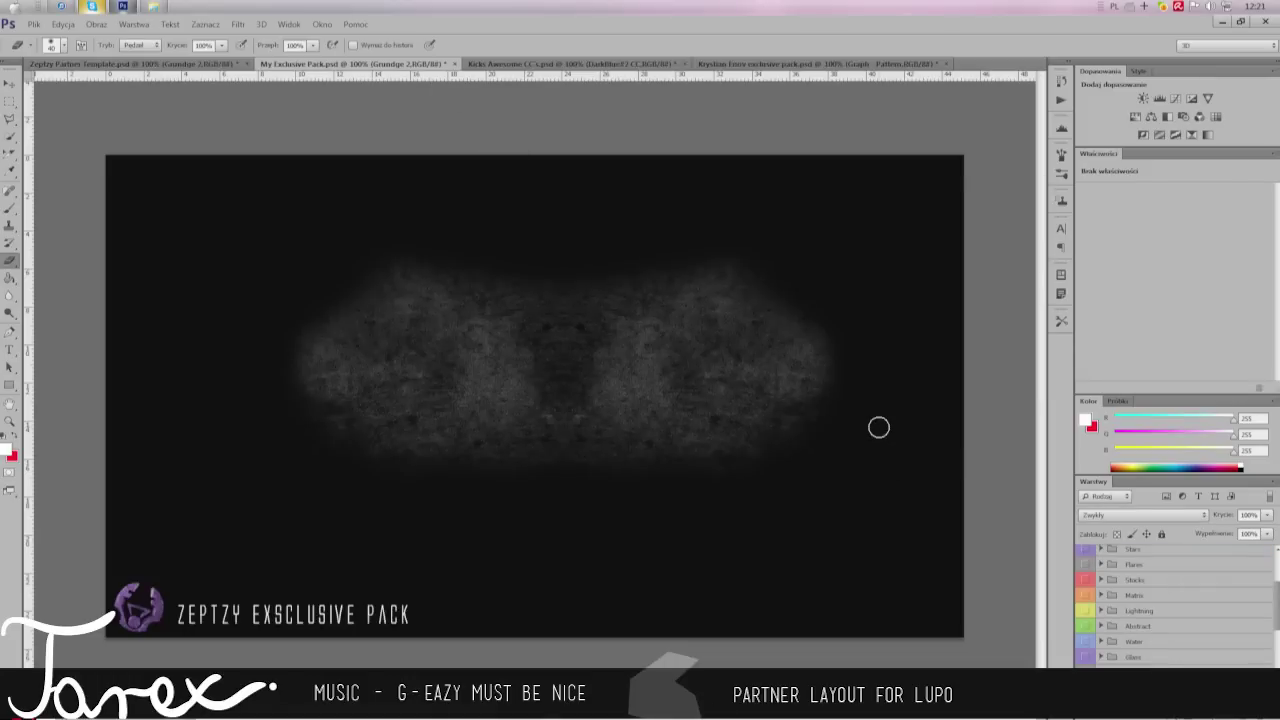
Step: Preview the Glass and Lightning resources, then show the blue fire stock from Stocks
click(1101, 656)
drag(1085, 606, 1086, 645)
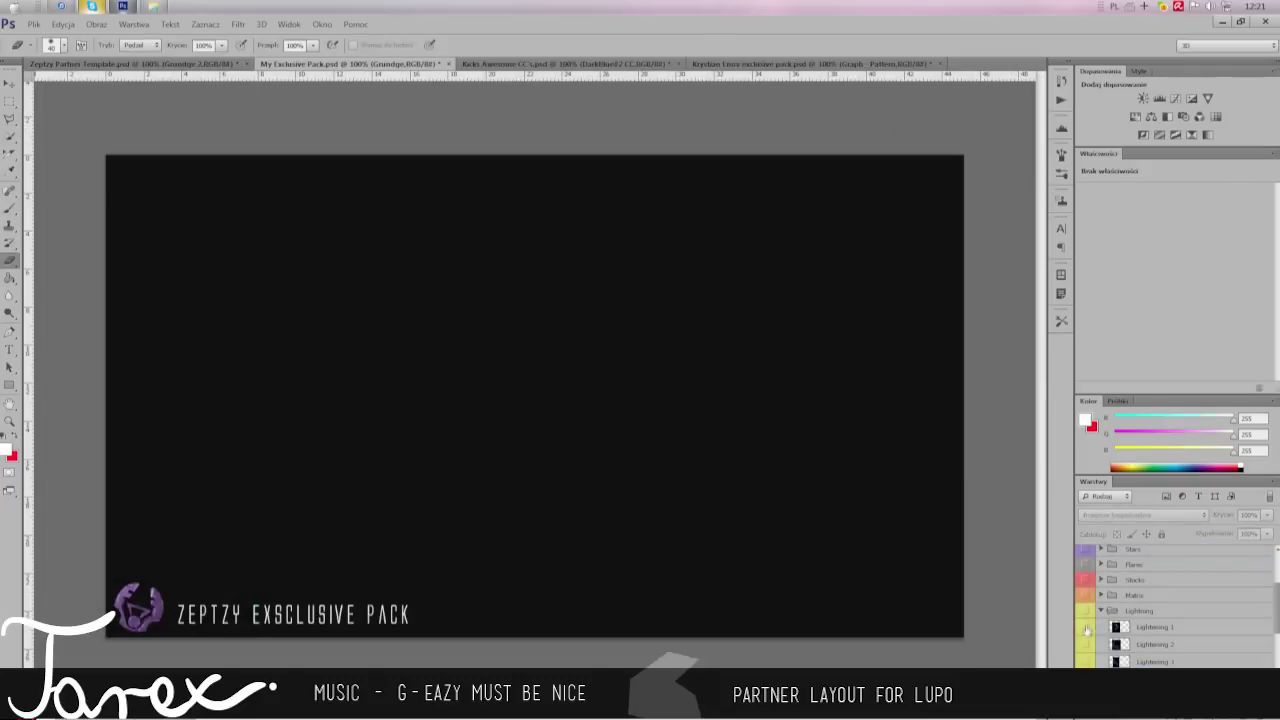
click(1087, 627)
click(1087, 627)
click(1101, 610)
click(1101, 579)
click(1085, 612)
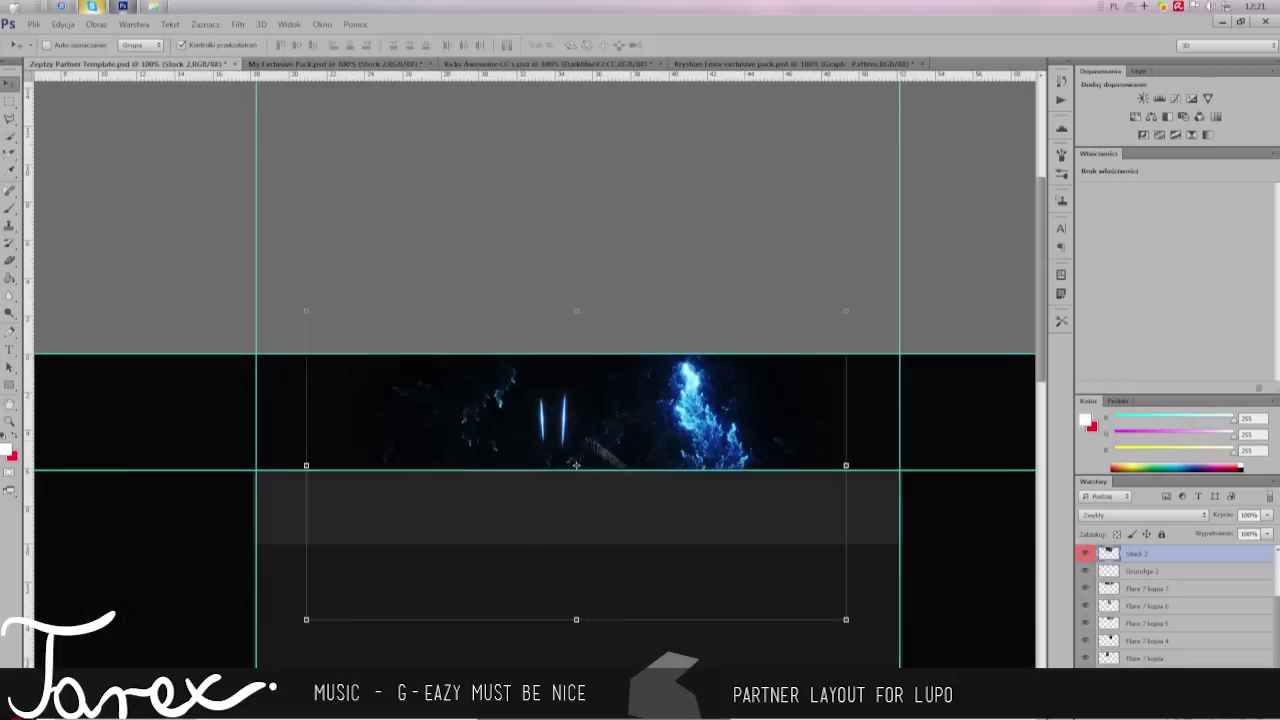
Step: Set the blue fire stock to Screen blending
click(1143, 514)
click(1115, 287)
click(1143, 514)
click(1115, 287)
Step: Duplicate the fire stock, flip it horizontally and move it to the left side
key(ctrl+j)
key(ctrl+t)
right_click(849, 500)
click(900, 651)
drag(733, 502, 683, 504)
click(670, 45)
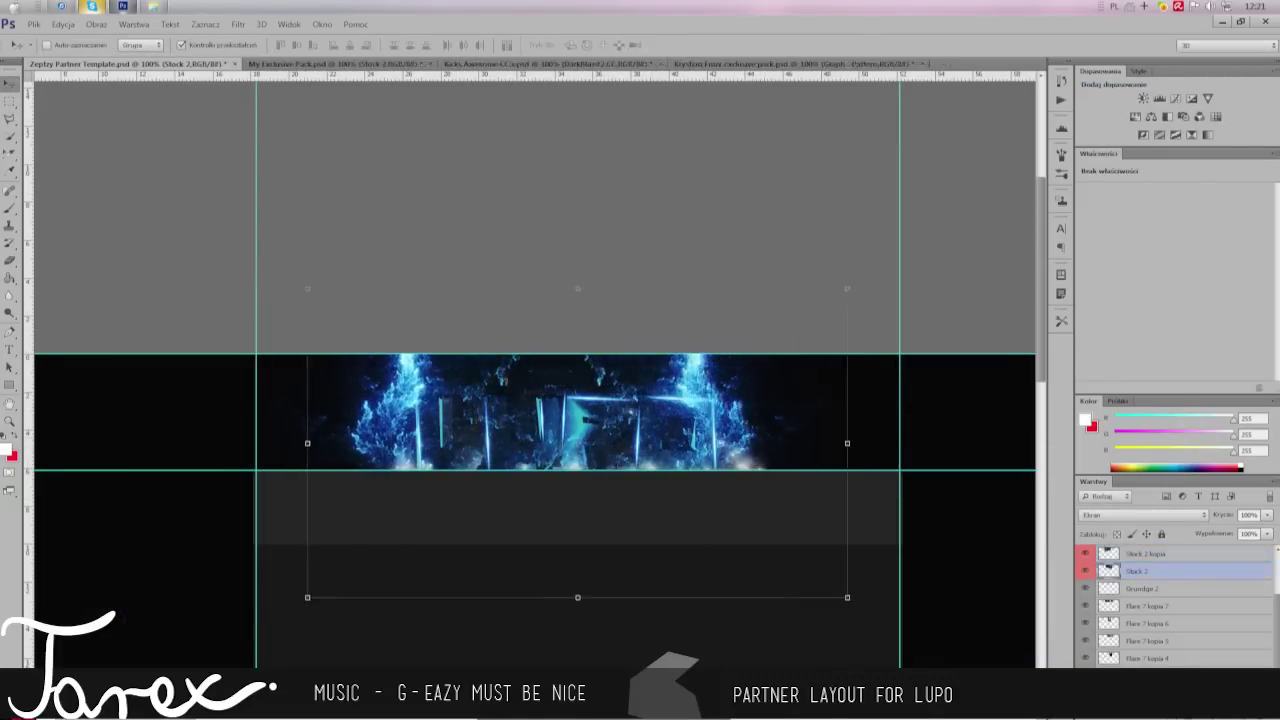
Step: Erase the stock edges, then paint a white stroke over the L on a new layer
key(alt+bracketleft)
key(e)
key(alt+bracketright)
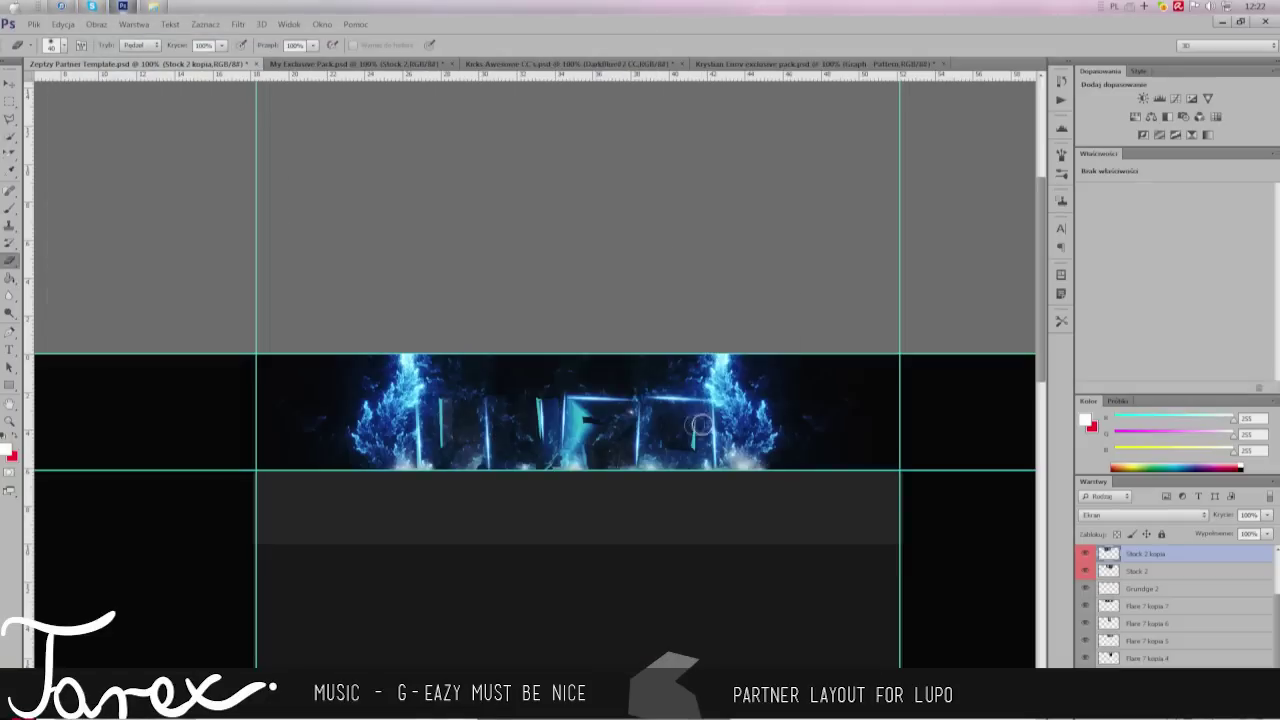
key(ctrl+shift+alt+n)
mouse_move(458, 457)
mouse_down()
mouse_move(586, 445)
mouse_move(621, 410)
mouse_move(666, 466)
mouse_up()
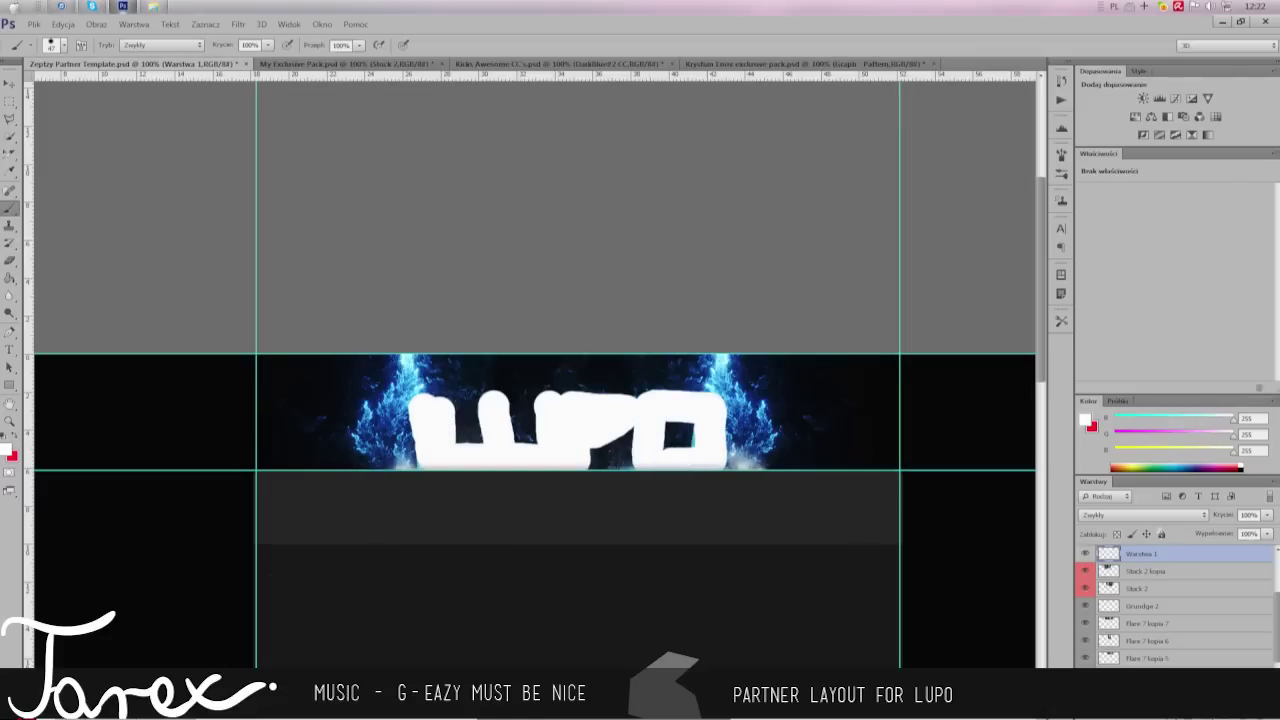
Step: Set the painted letters to Overlay, then delete the first LUPO stroke layer
click(1143, 514)
click(1112, 336)
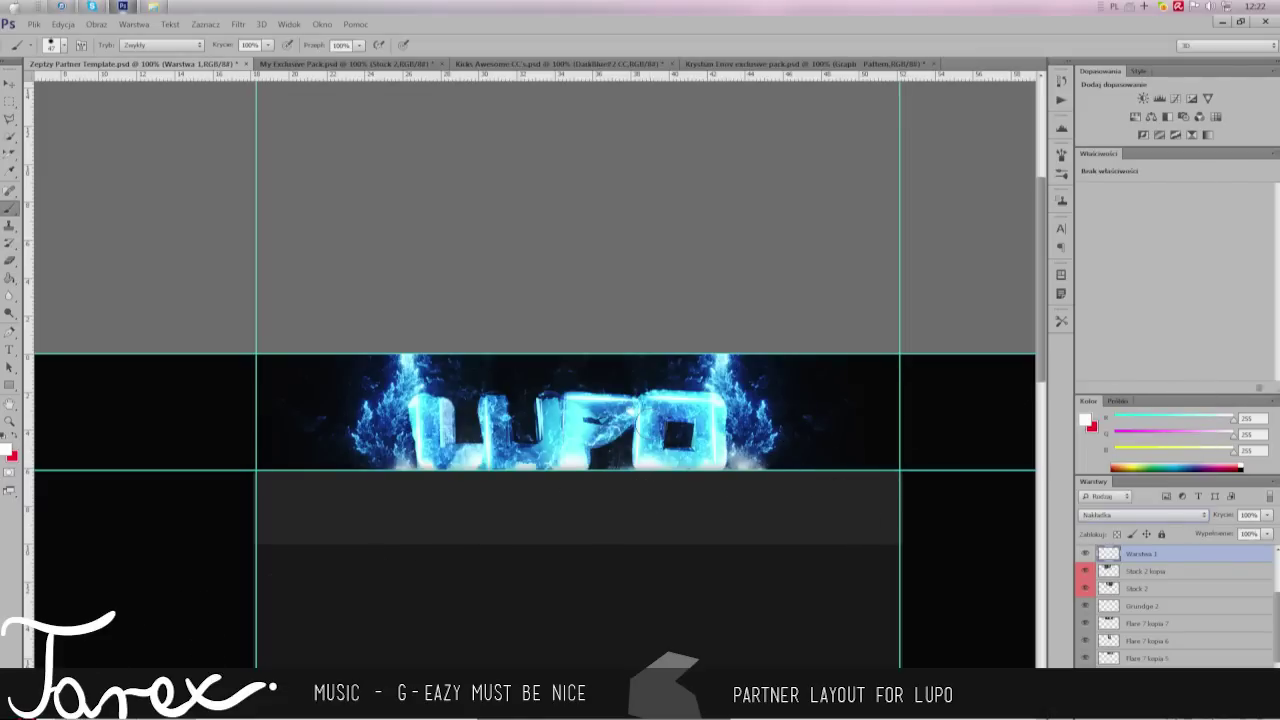
right_click(1140, 553)
click(1125, 120)
Step: Repaint the white L and O strokes of LUPO with a new brush size
click(50, 45)
double_click(20, 162)
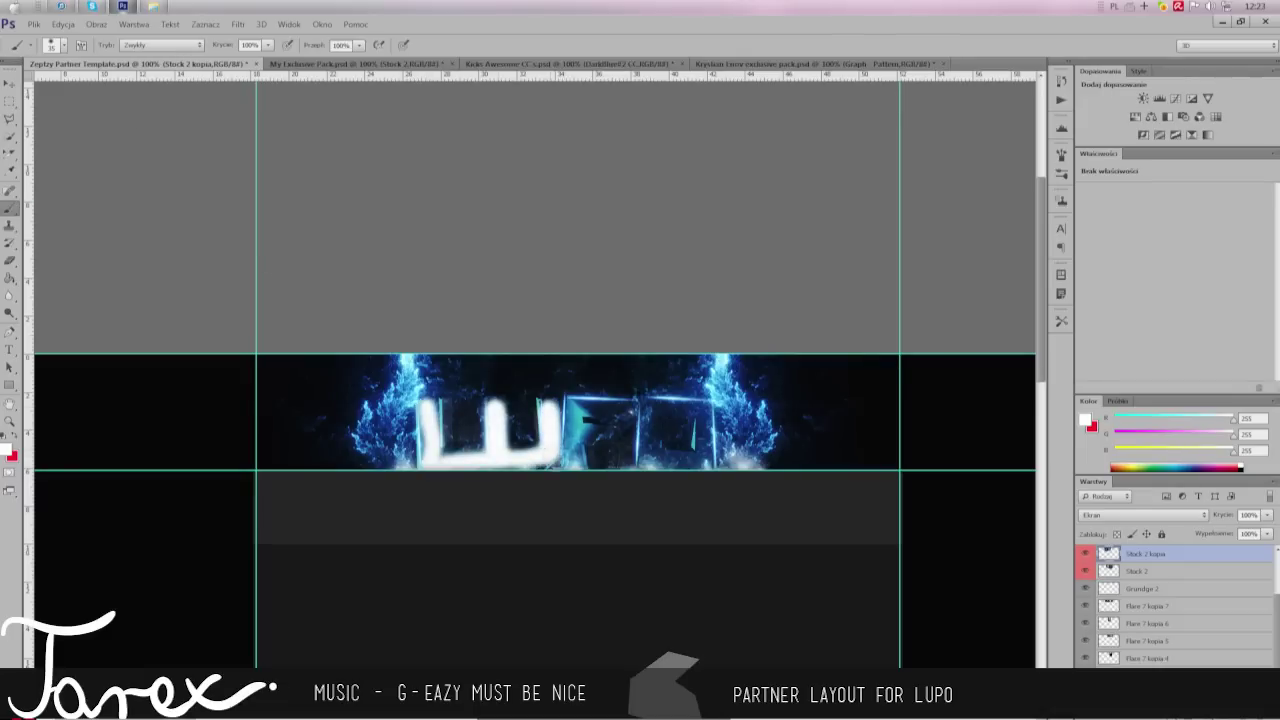
drag(637, 466, 702, 407)
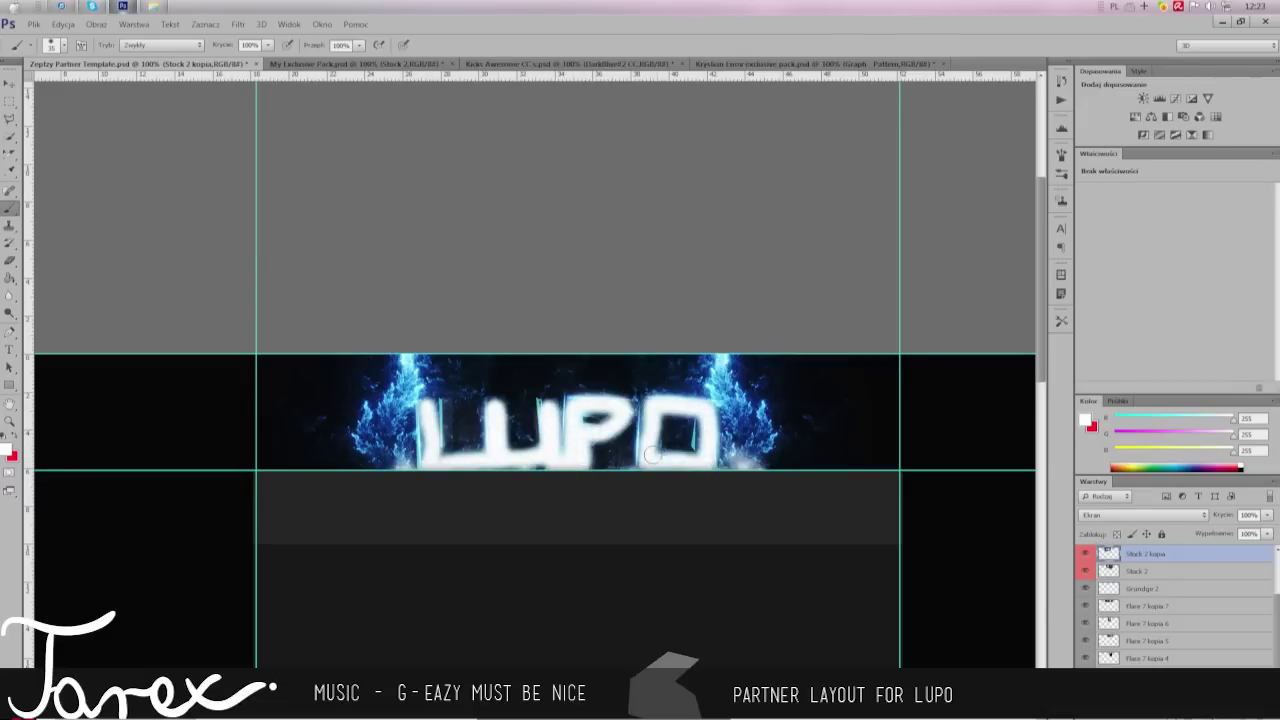
key(ctrl+alt+z)
click(1231, 496)
mouse_move(425, 400)
mouse_down()
mouse_move(548, 462)
mouse_move(582, 440)
mouse_up()
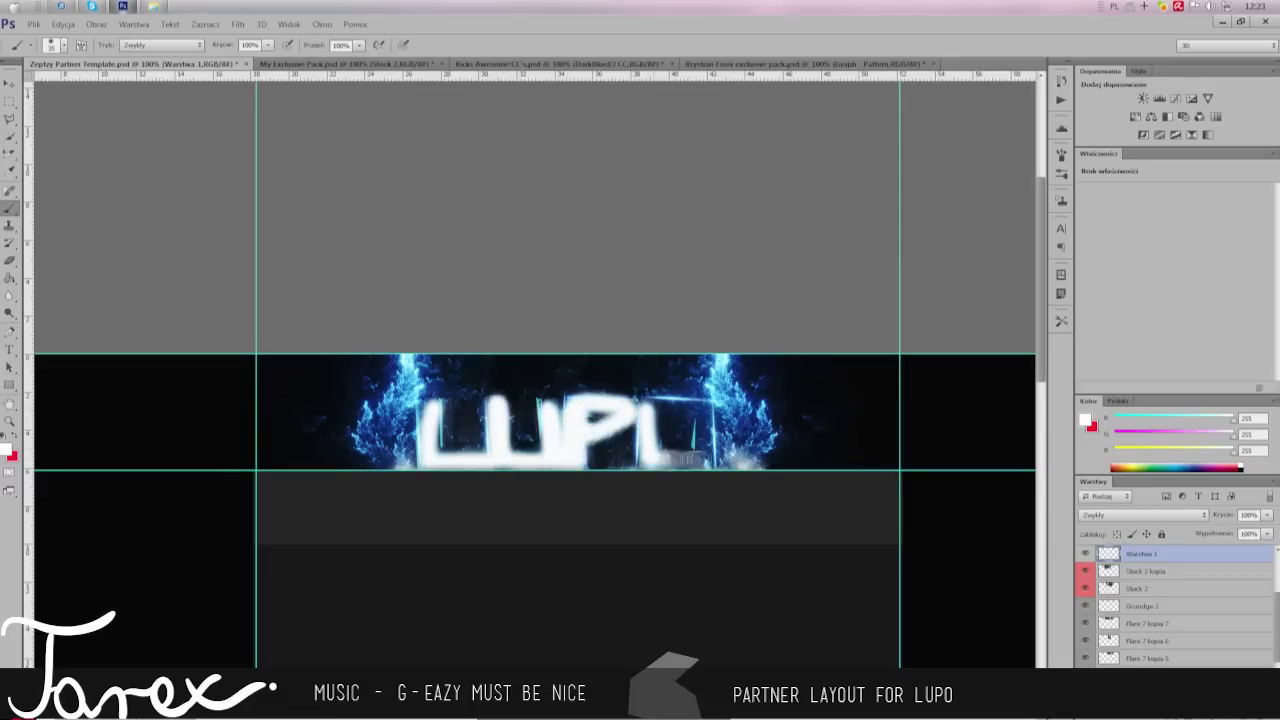
drag(692, 460, 640, 402)
Step: Set the lettering layer to Overlay at 62% opacity
click(1143, 514)
click(1120, 336)
drag(1267, 514, 1240, 531)
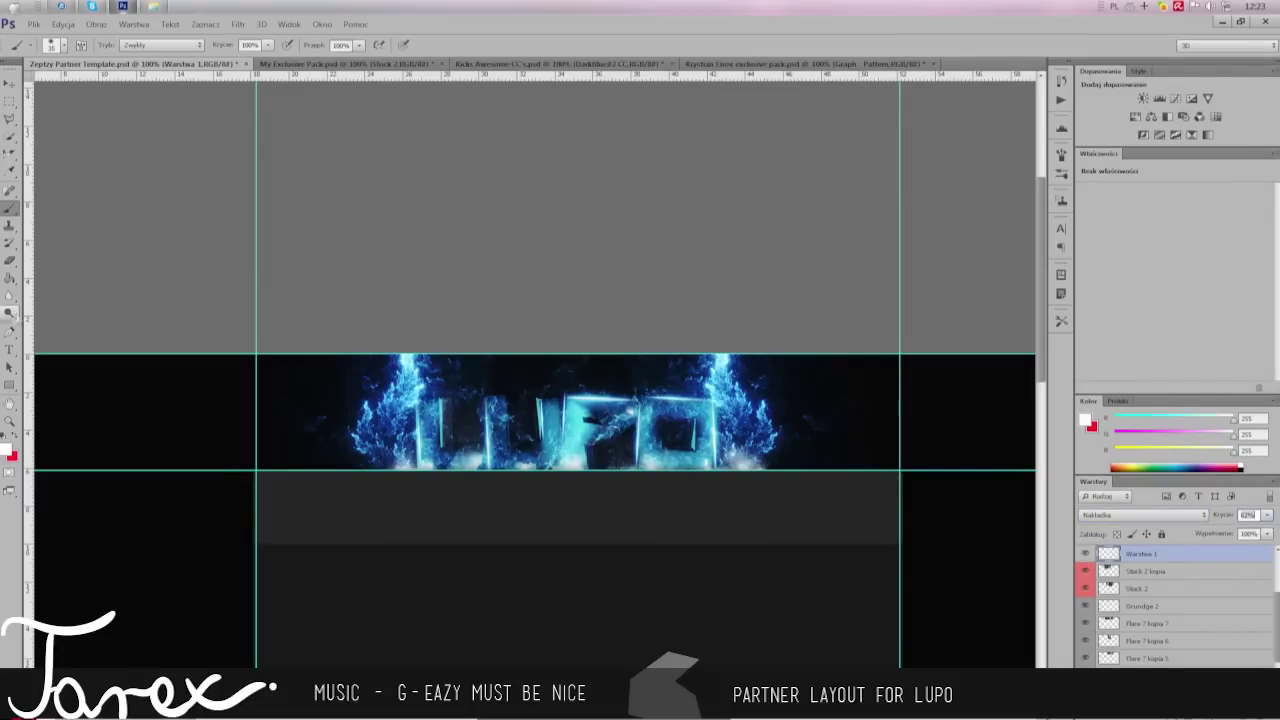
click(1086, 421)
key(Escape)
key(ctrl+Tab)
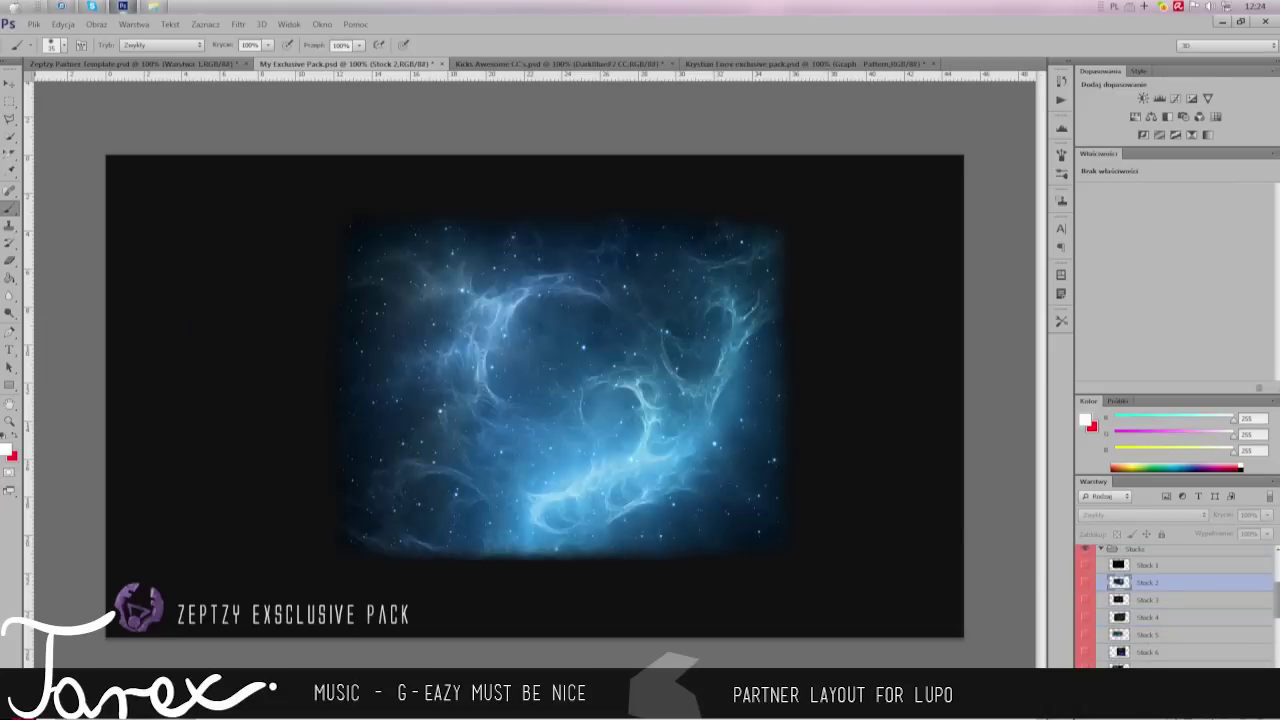
Step: Place the Stock 10 nebula into the banner with Screen blending at 78% opacity
mouse_move(565, 390)
mouse_down()
mouse_move(891, 517)
mouse_move(826, 523)
mouse_up()
key(ctrl+Tab)
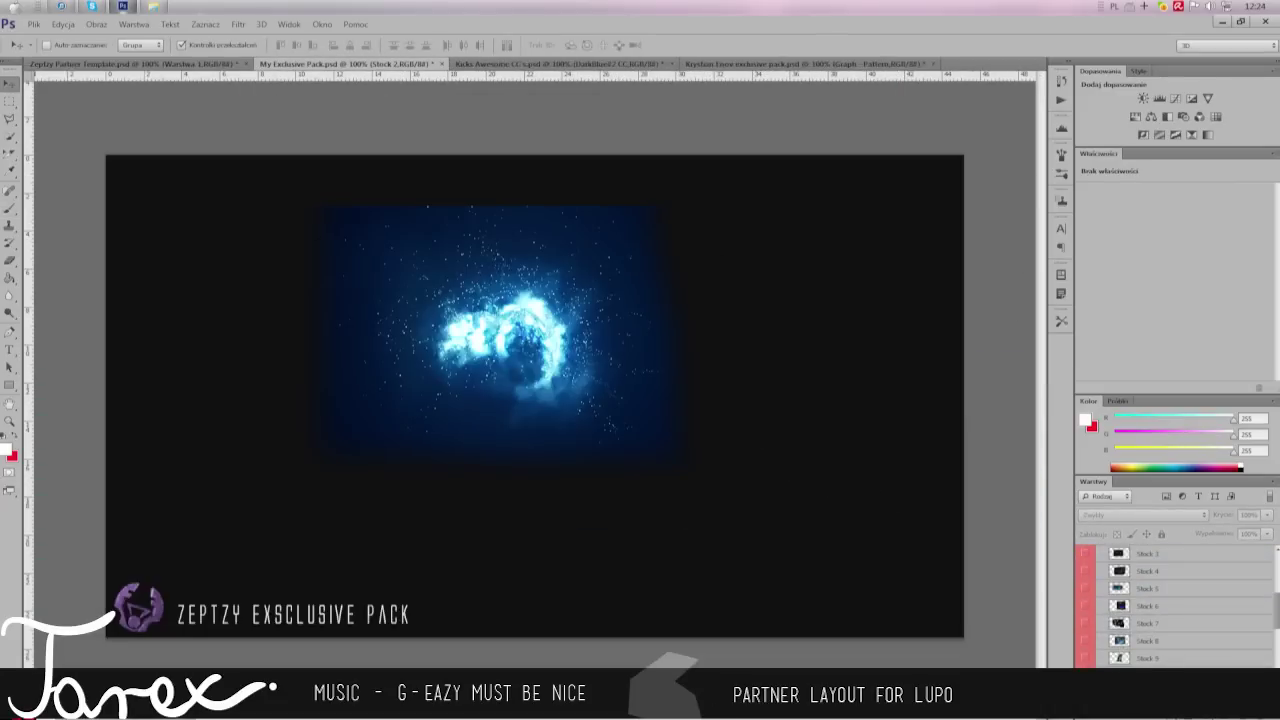
key(ctrl+Tab)
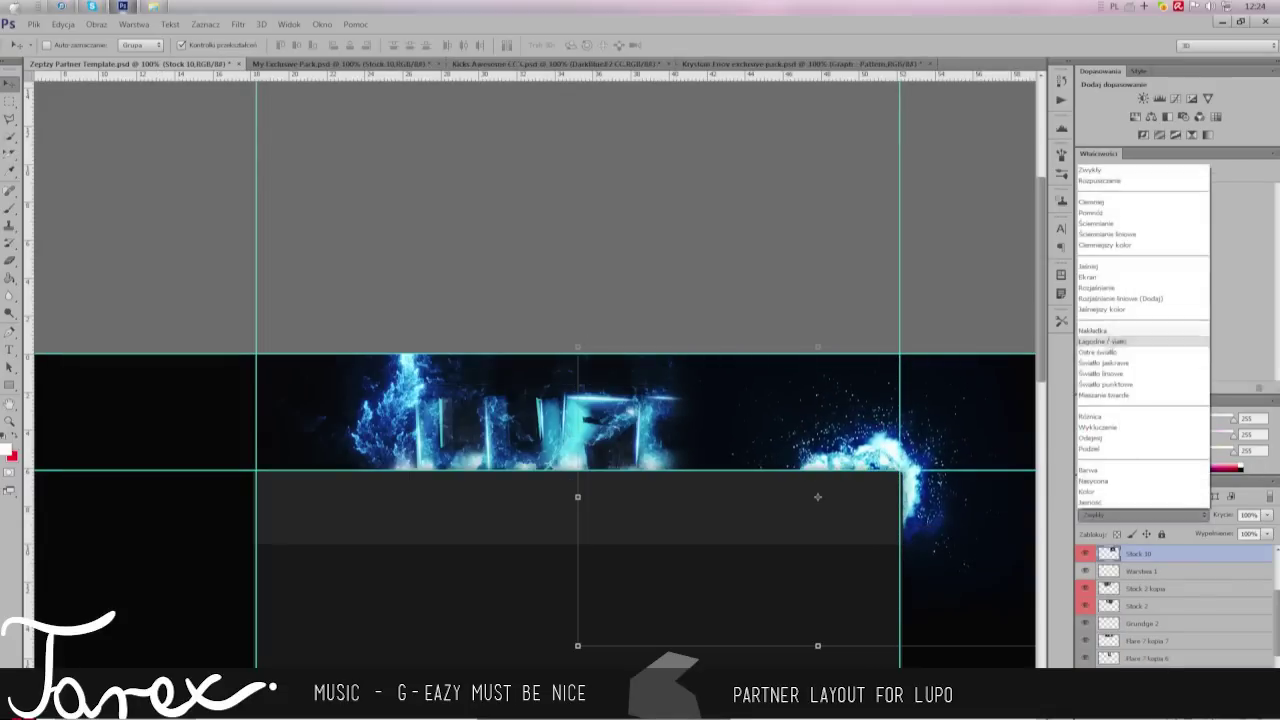
click(1087, 277)
click(1143, 514)
click(1087, 277)
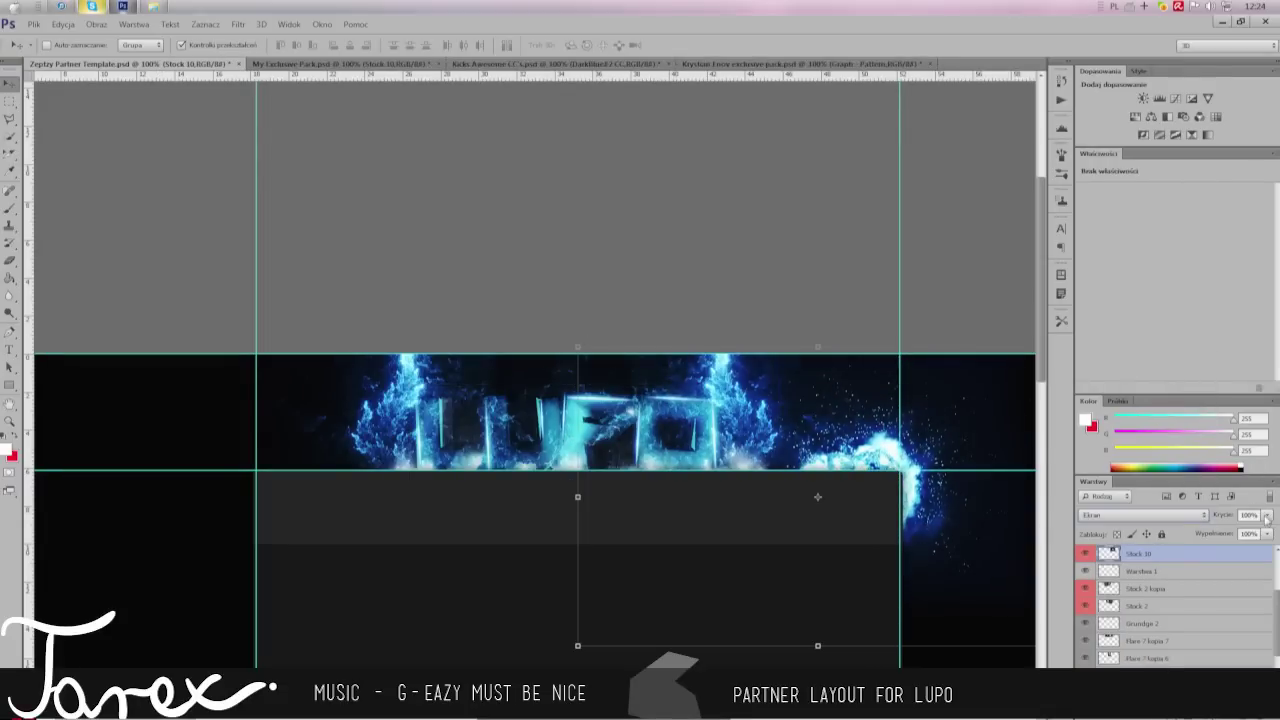
drag(1267, 517, 1245, 530)
Step: Duplicate the nebula layer, flip the copy horizontally and move it to the left side
right_click(1150, 553)
click(1150, 92)
key(Return)
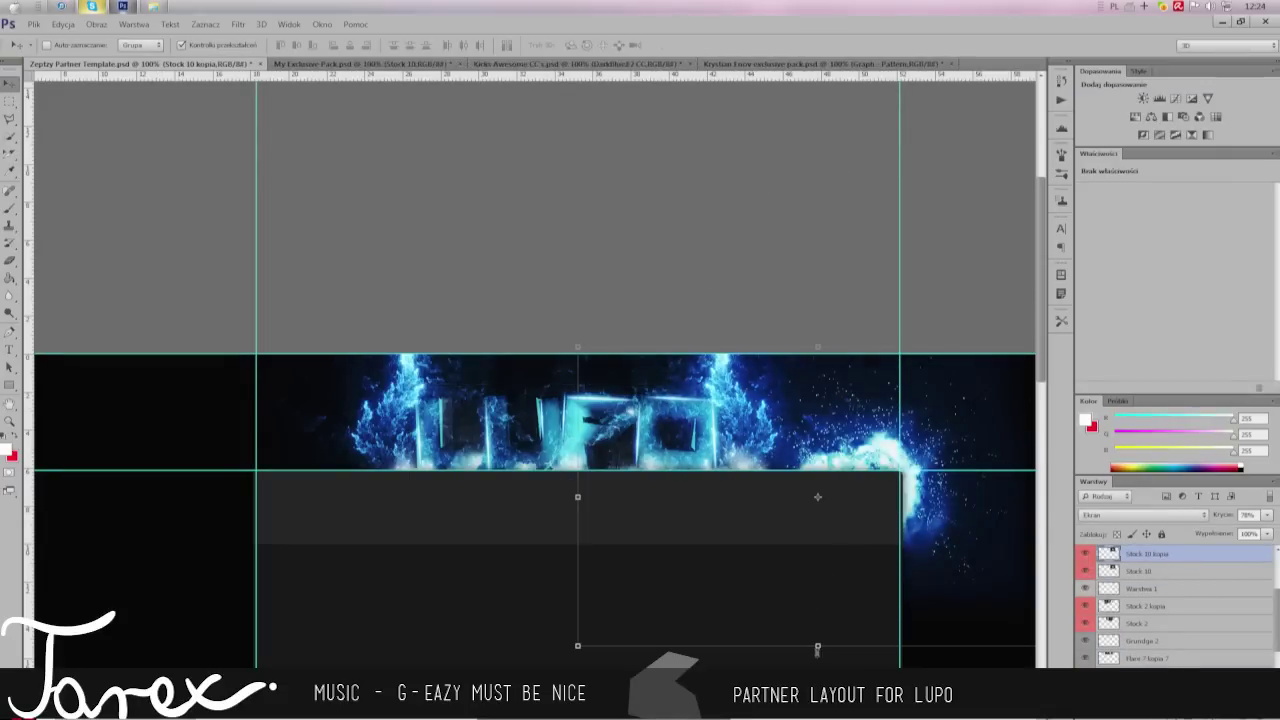
right_click(840, 560)
click(900, 660)
drag(890, 562, 408, 562)
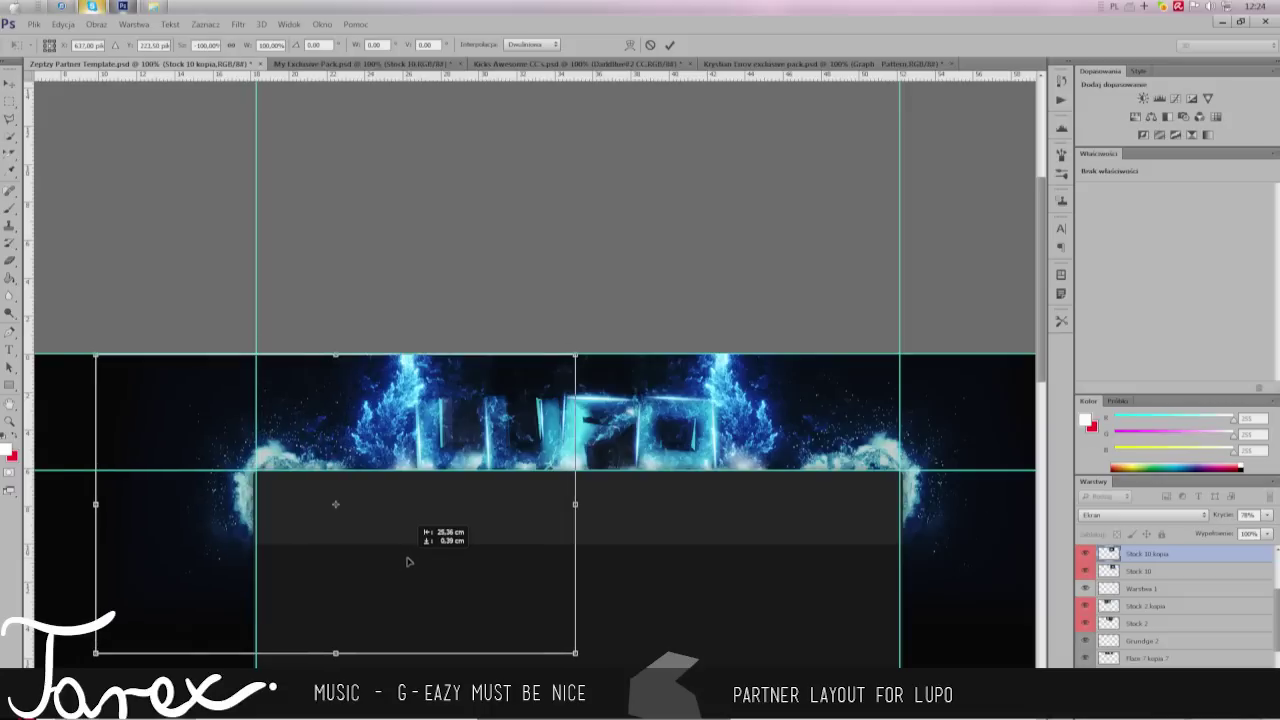
drag(474, 536, 474, 528)
Step: Draw a new text box to the left of LUPO
key(t)
key(Return)
drag(287, 390, 465, 417)
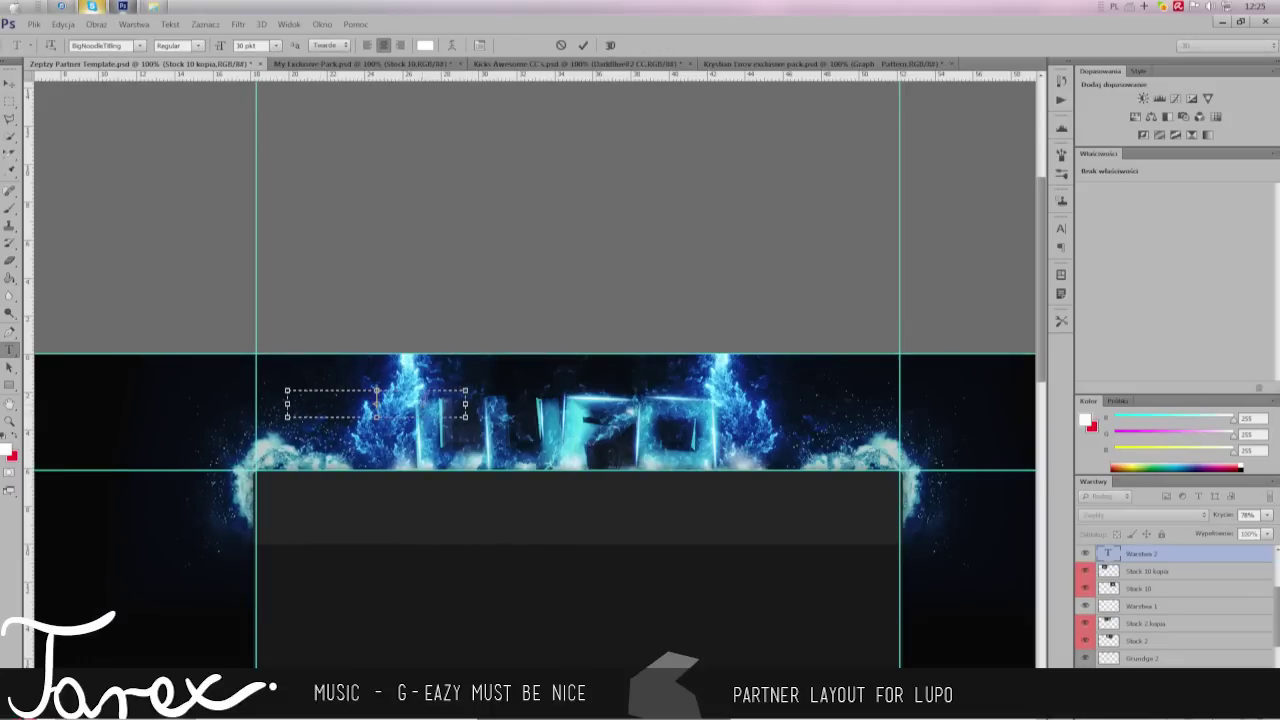
text(TWITTER)
Step: Set the TWITTER label in the basel font and move it down-left beside LUPO
click(139, 45)
text(basel)
key(Return)
key(ctrl+Return)
key(v)
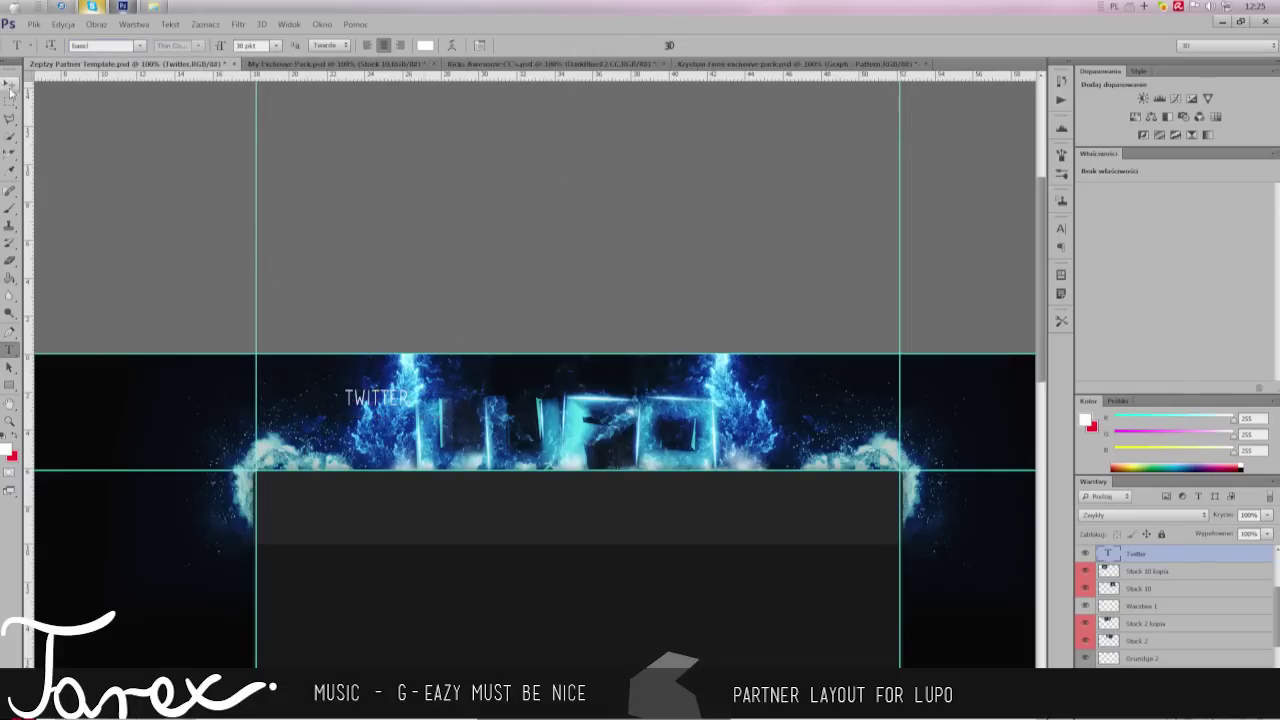
drag(375, 397, 354, 428)
Step: Add a horizontal guide and a DESIGNER label right of LUPO aligned to it
drag(480, 75, 478, 432)
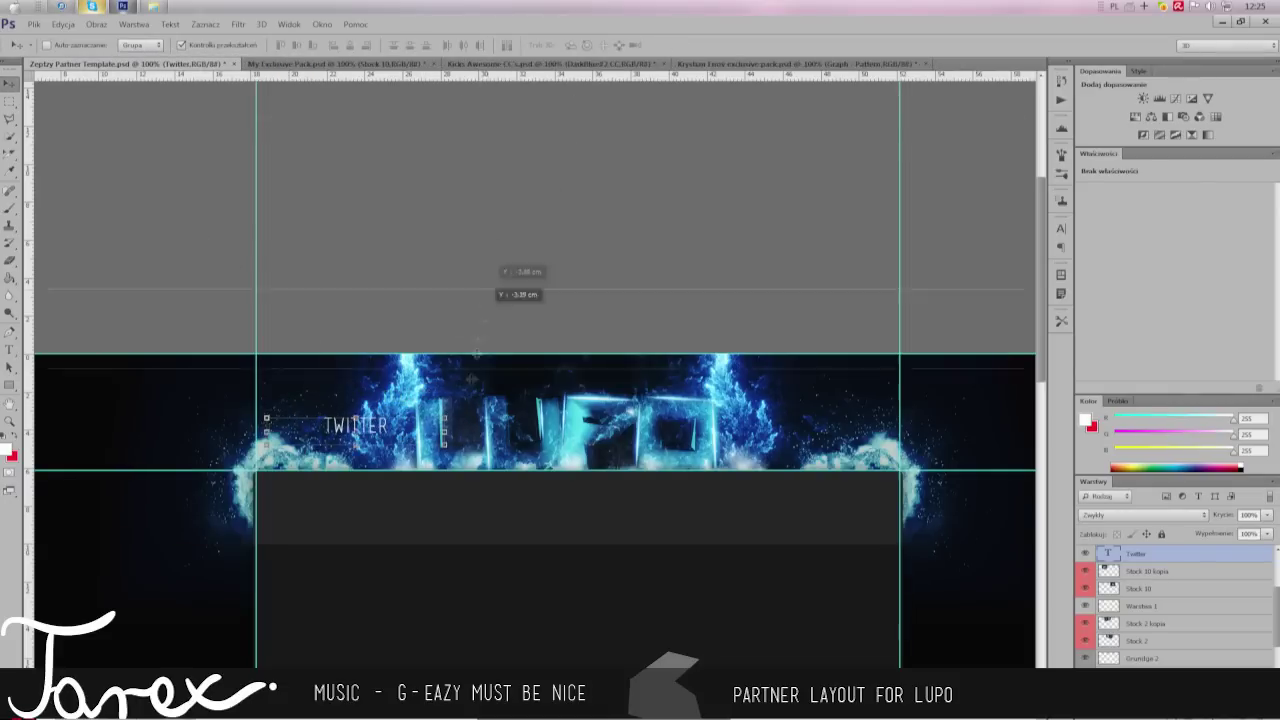
key(t)
drag(764, 390, 597, 418)
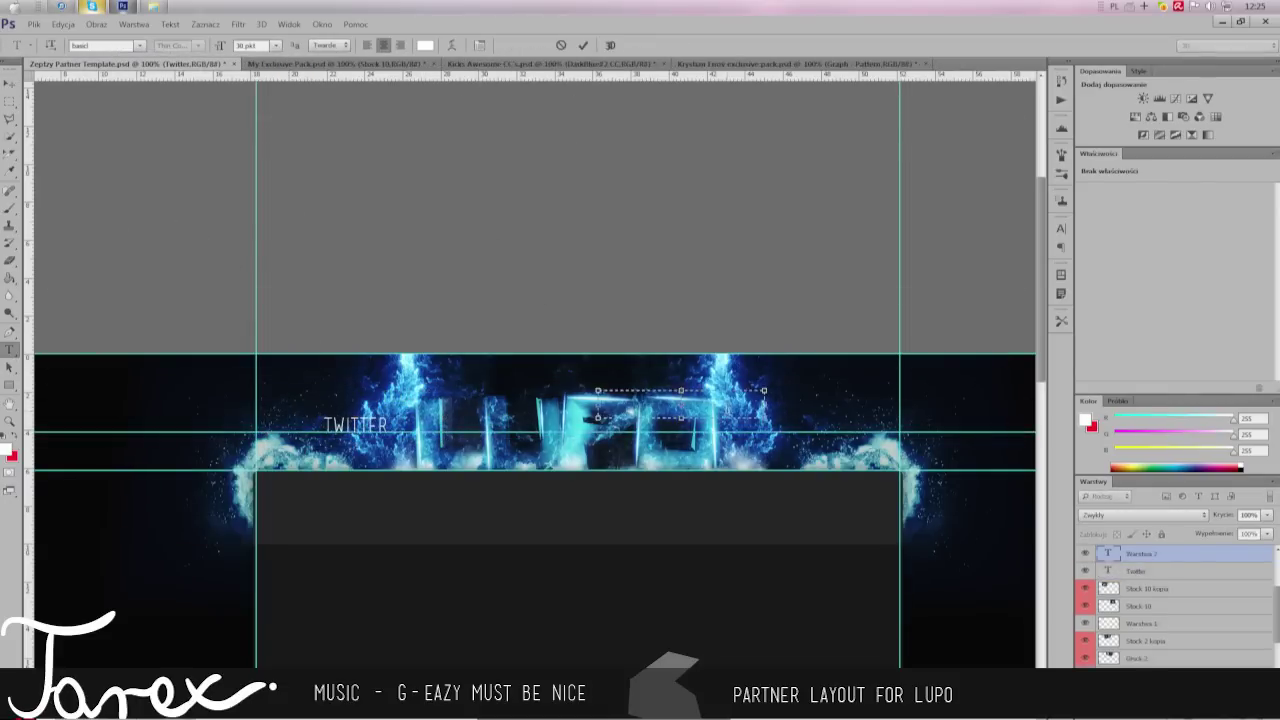
text(DESIGNSr)
key(ctrl+Return)
key(v)
drag(708, 401, 805, 428)
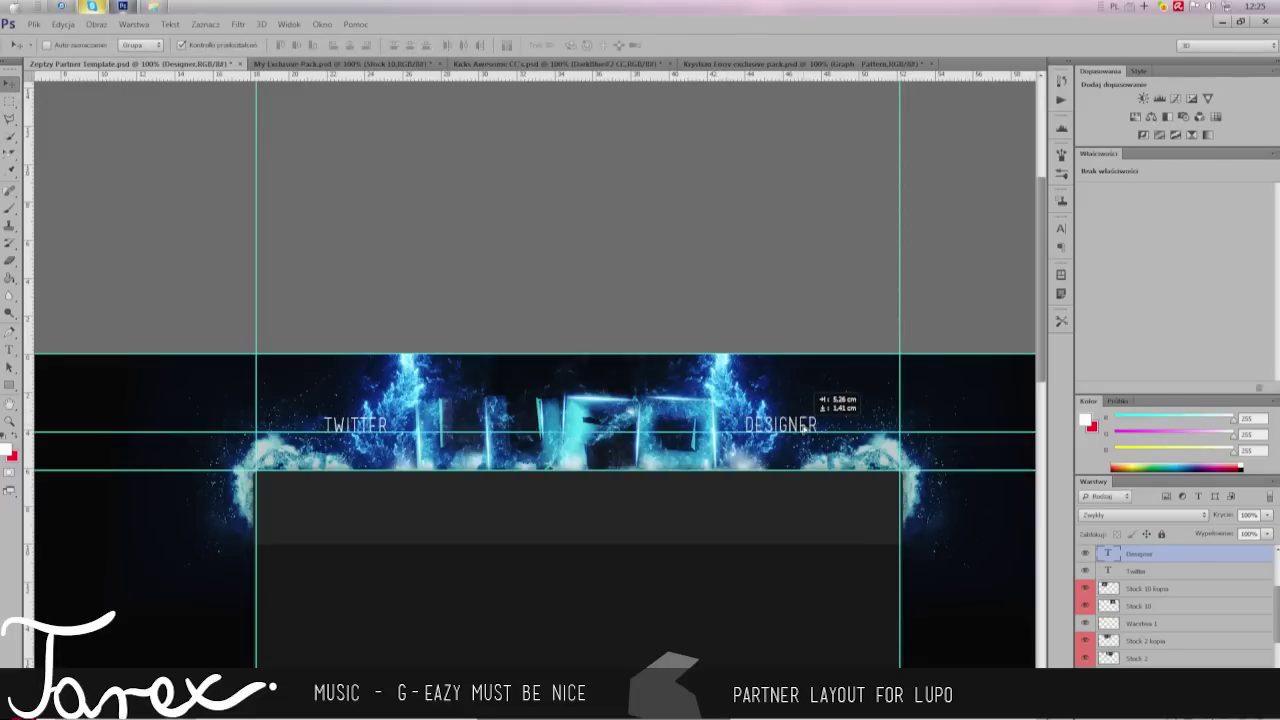
scroll(1170, 600, up, 5)
drag(1160, 600, 1194, 550)
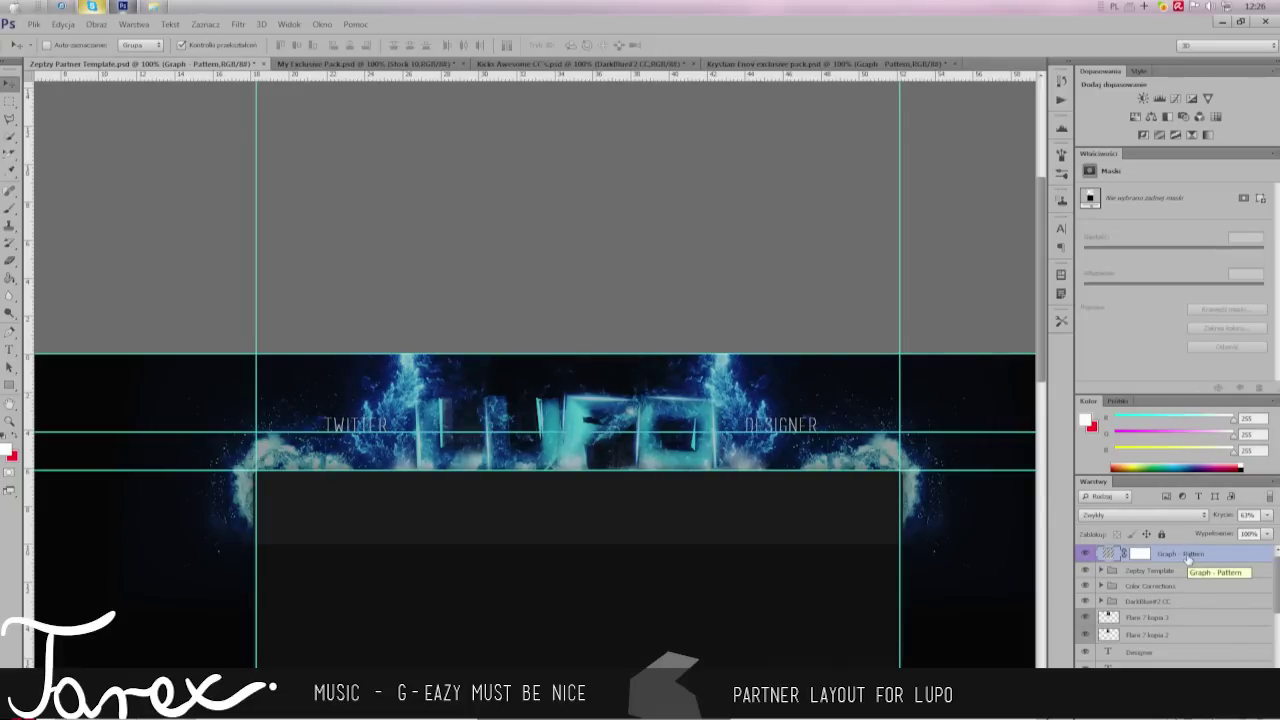
Step: Move Graph - Pattern below the labels and bring up DESIGNER's layer options
drag(1192, 606, 1150, 667)
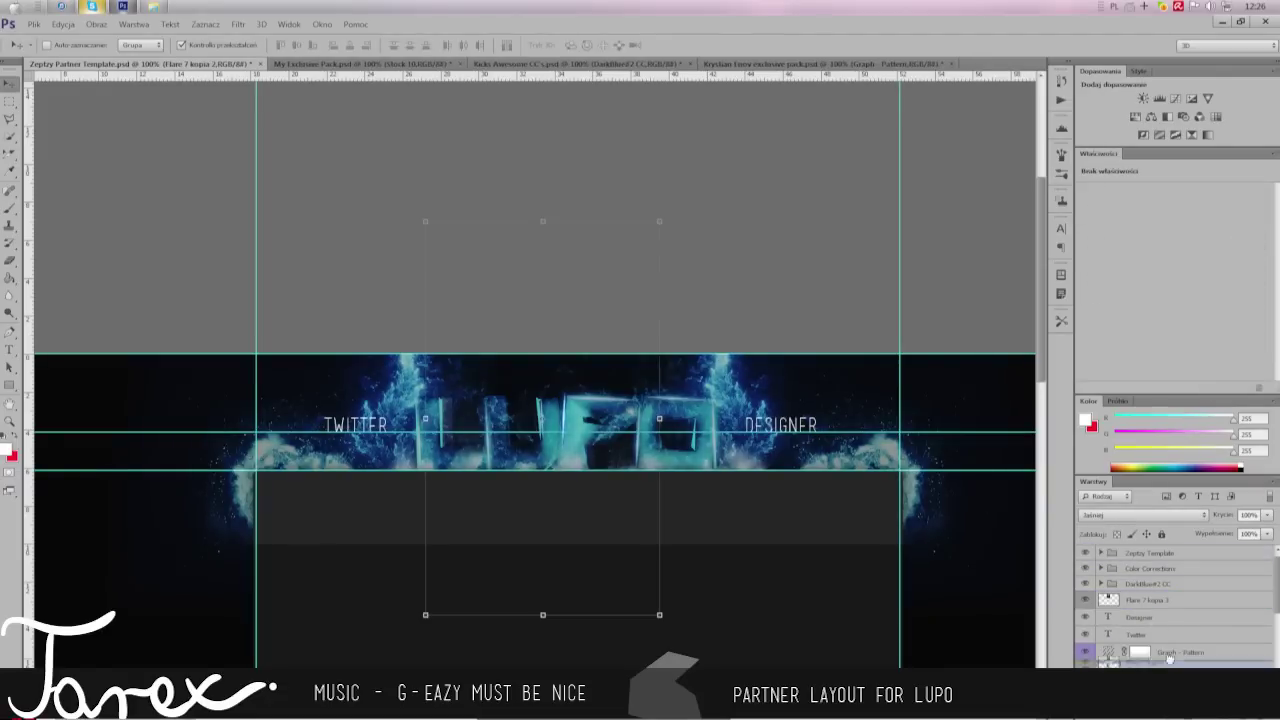
right_click(1140, 600)
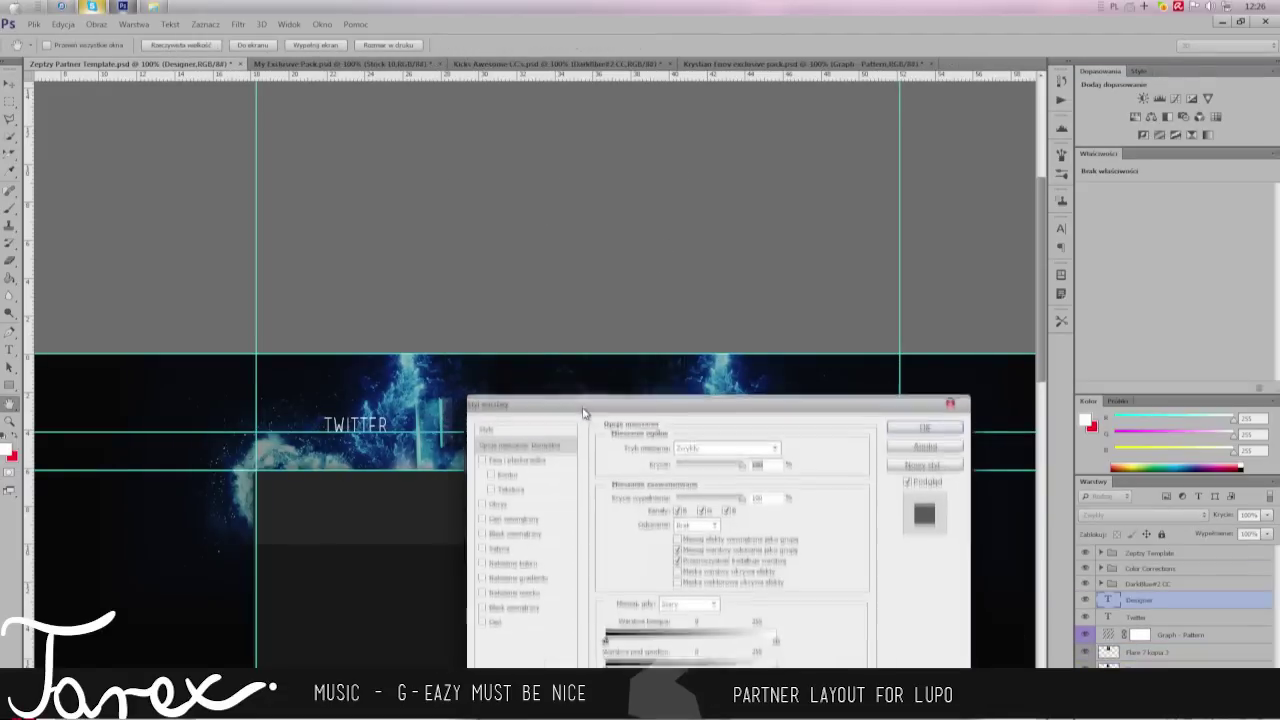